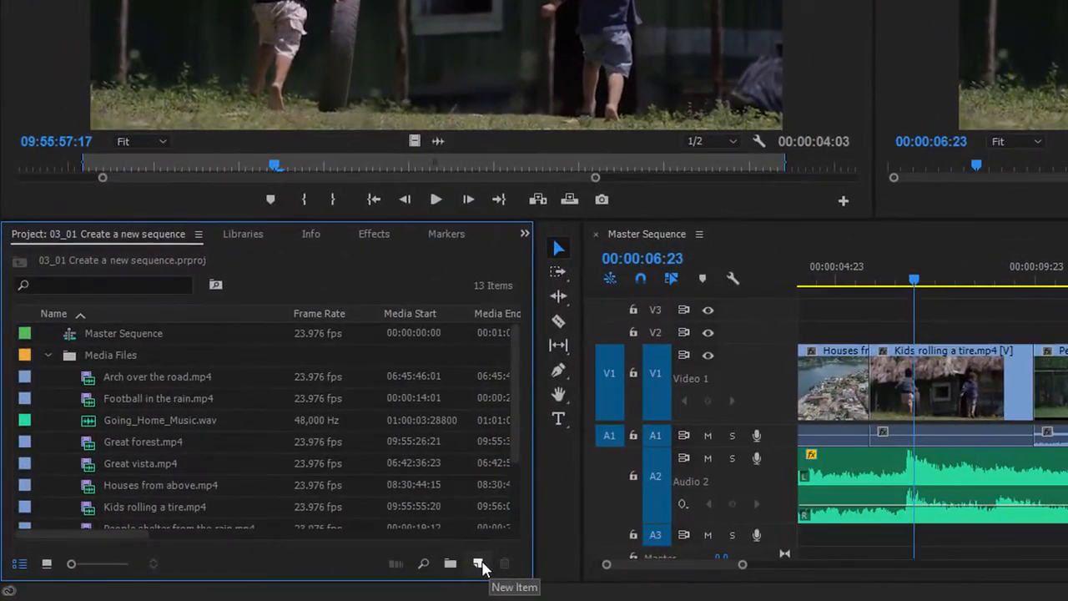
# - Create a new sequence using the Digital SLR 1080p preset DSLR 1080p30
pyautogui.click(482, 564)
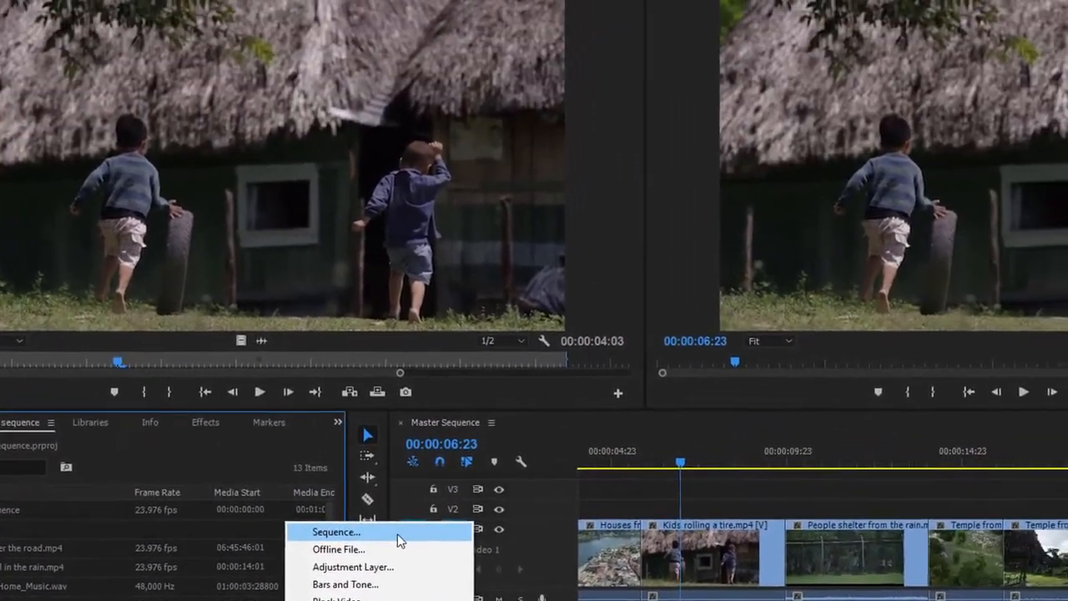
pyautogui.click(448, 489)
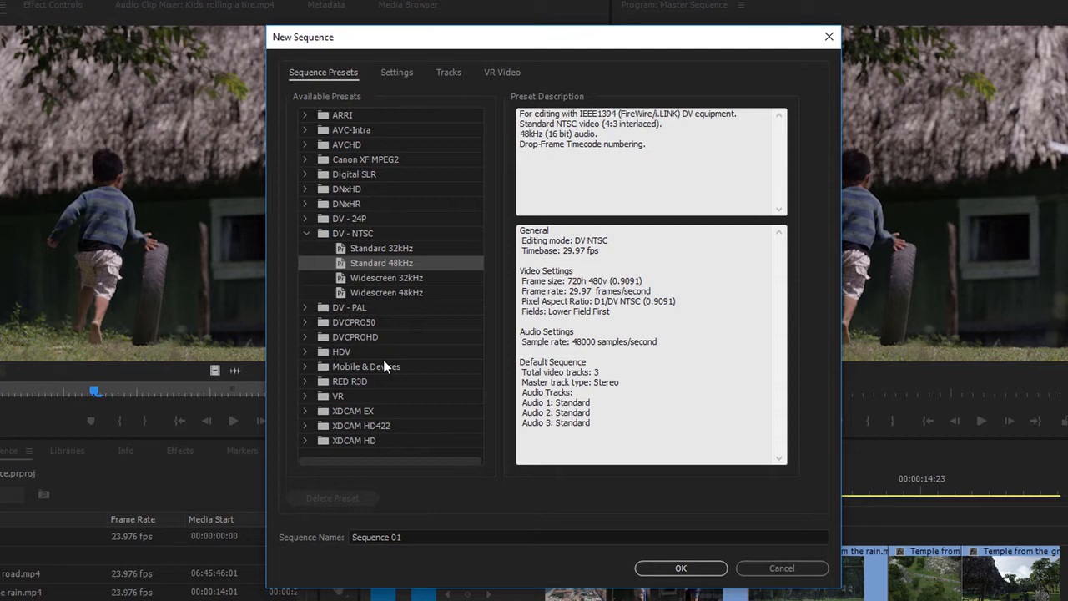
pyautogui.click(305, 174)
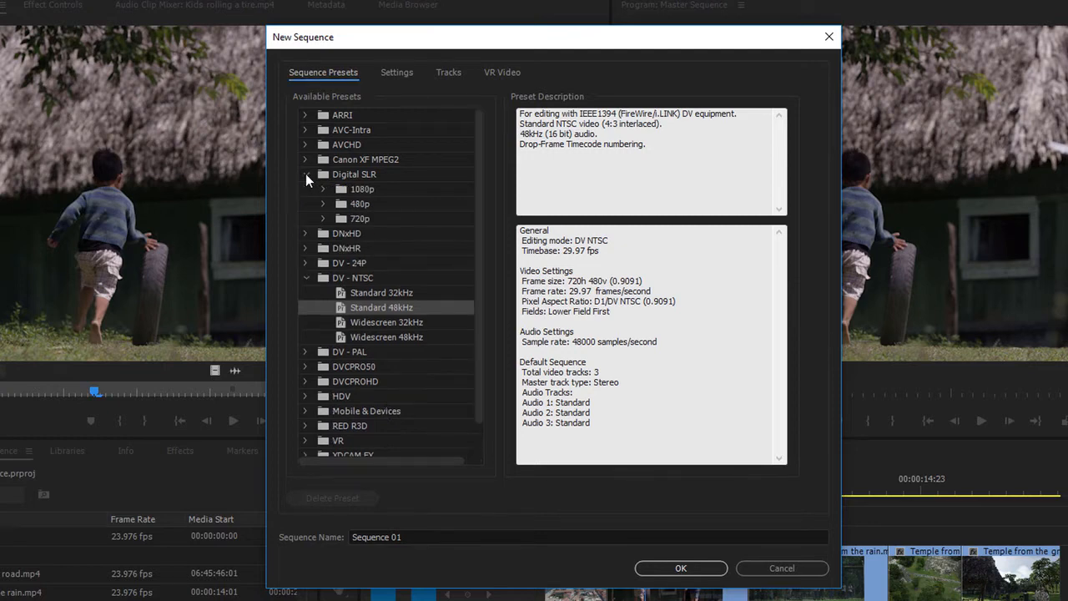
pyautogui.click(319, 172)
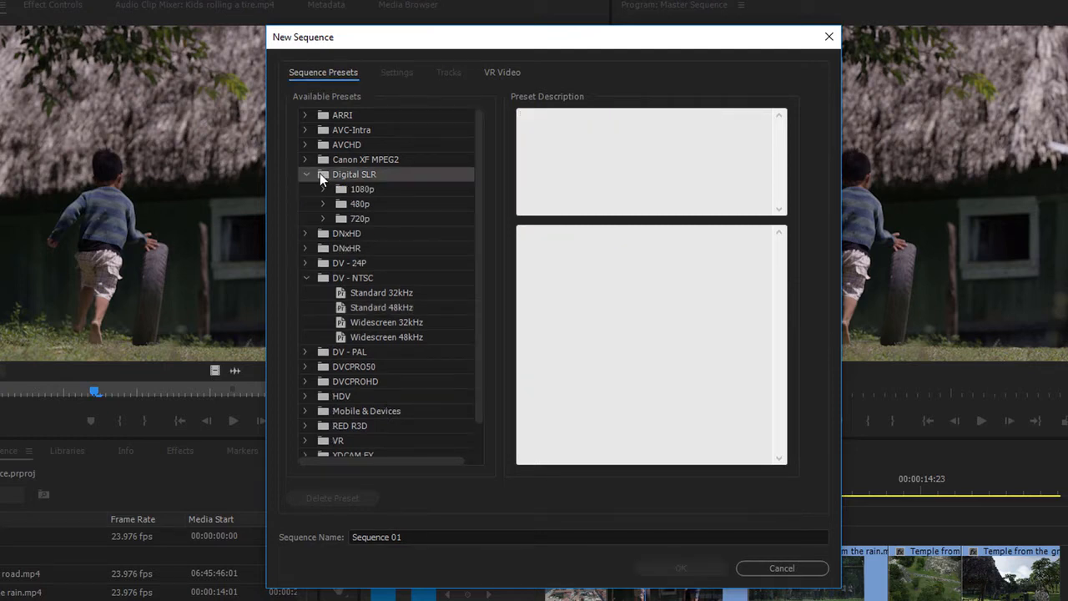
pyautogui.click(323, 189)
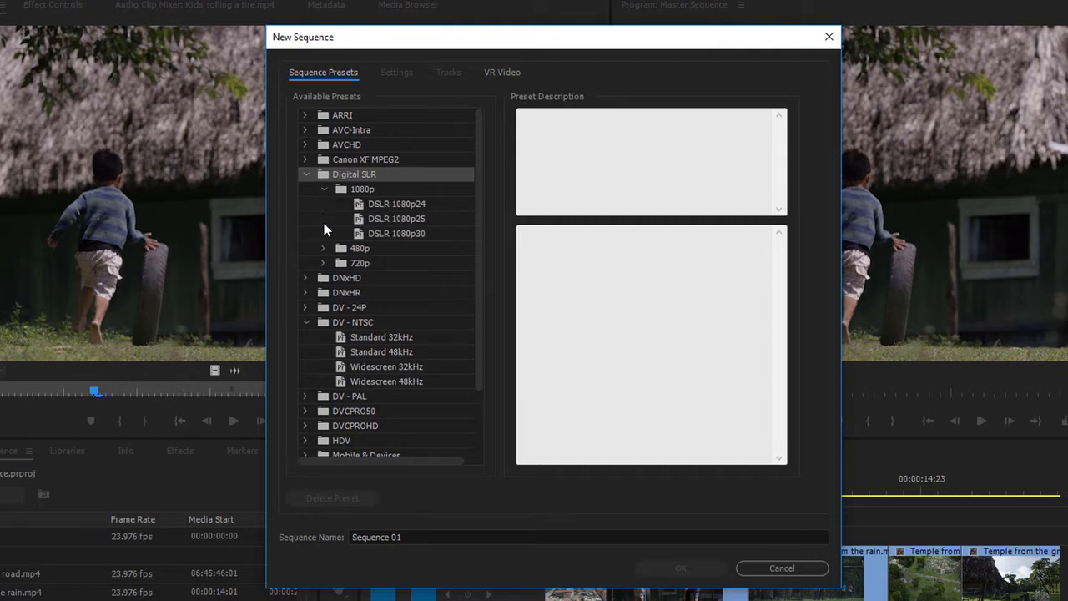
pyautogui.click(357, 233)
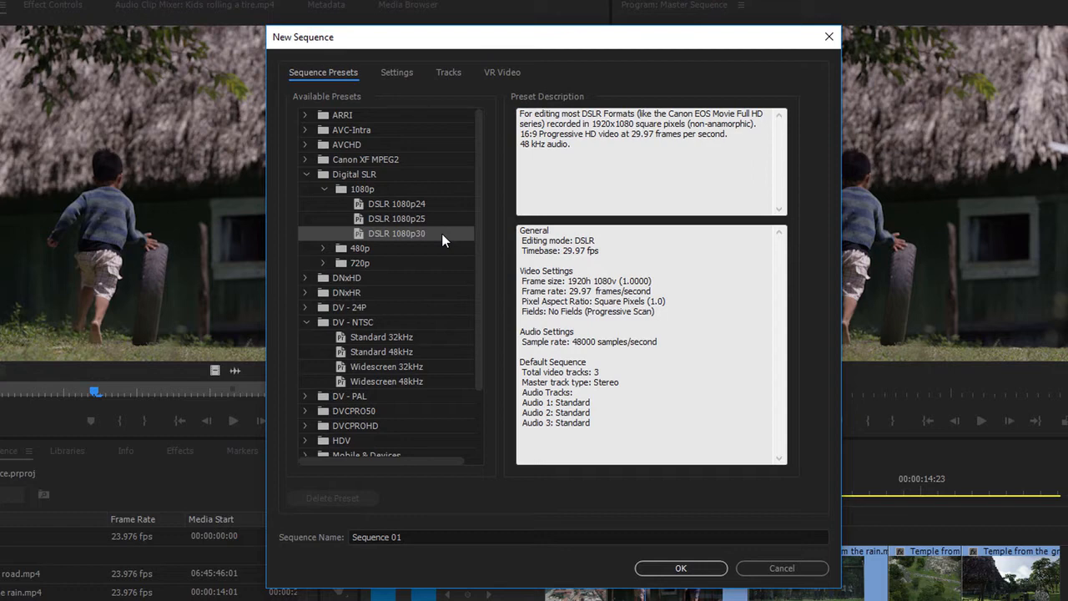
pyautogui.click(680, 568)
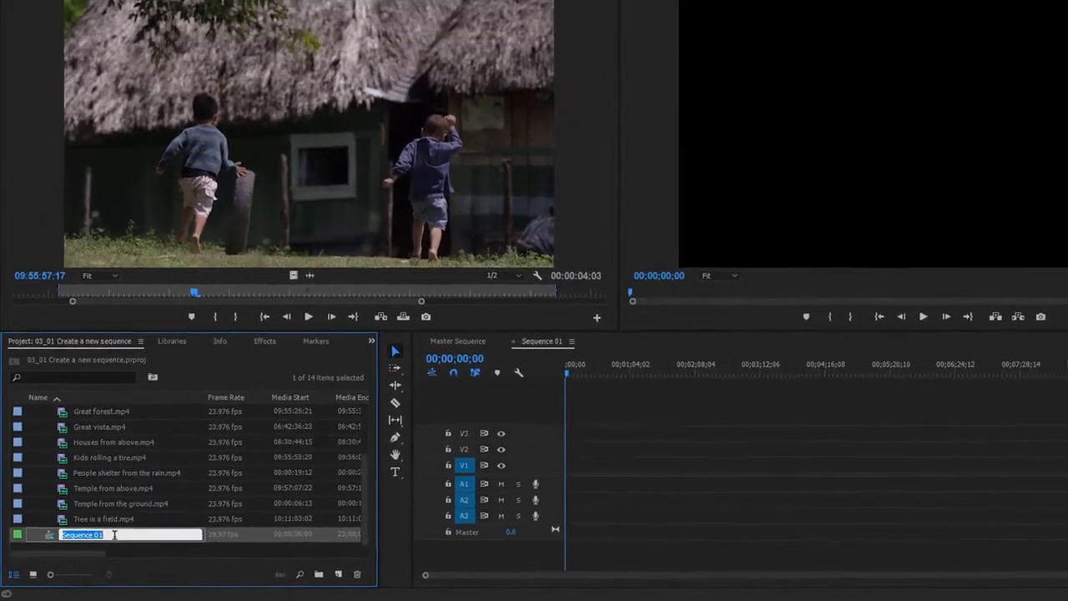
# - Rename the new sequence as Travelogue
pyautogui.write('Travelogu')
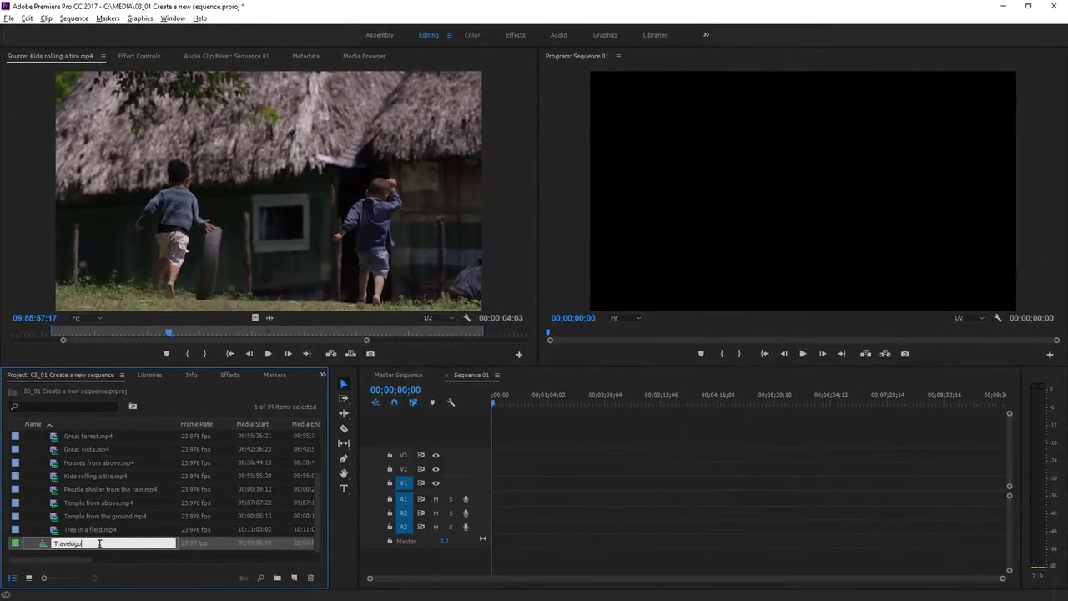
pyautogui.write('e')
pyautogui.press('Return')
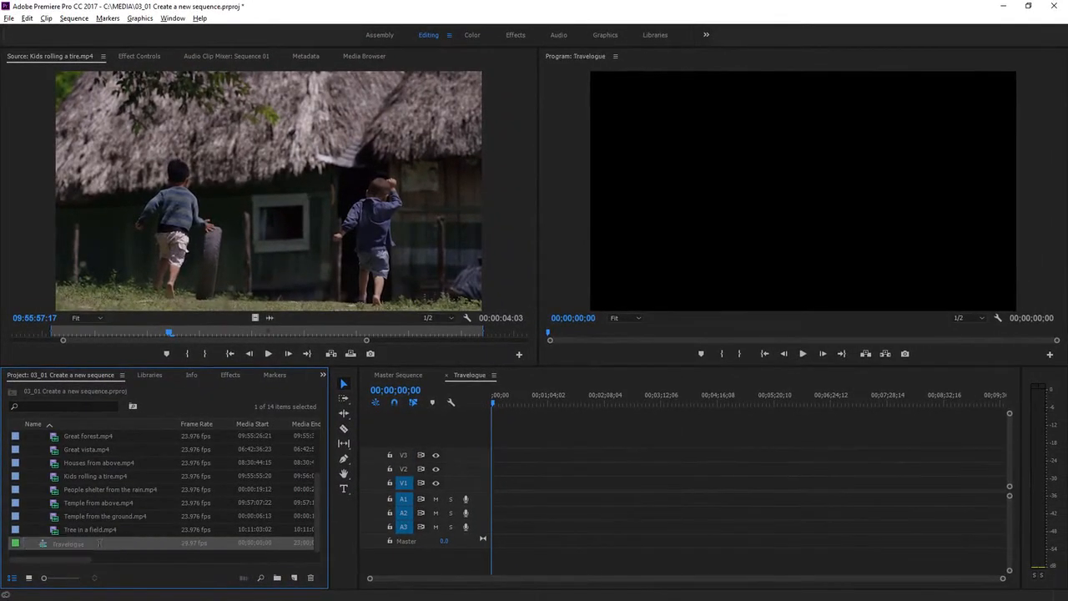
pyautogui.click(70, 544)
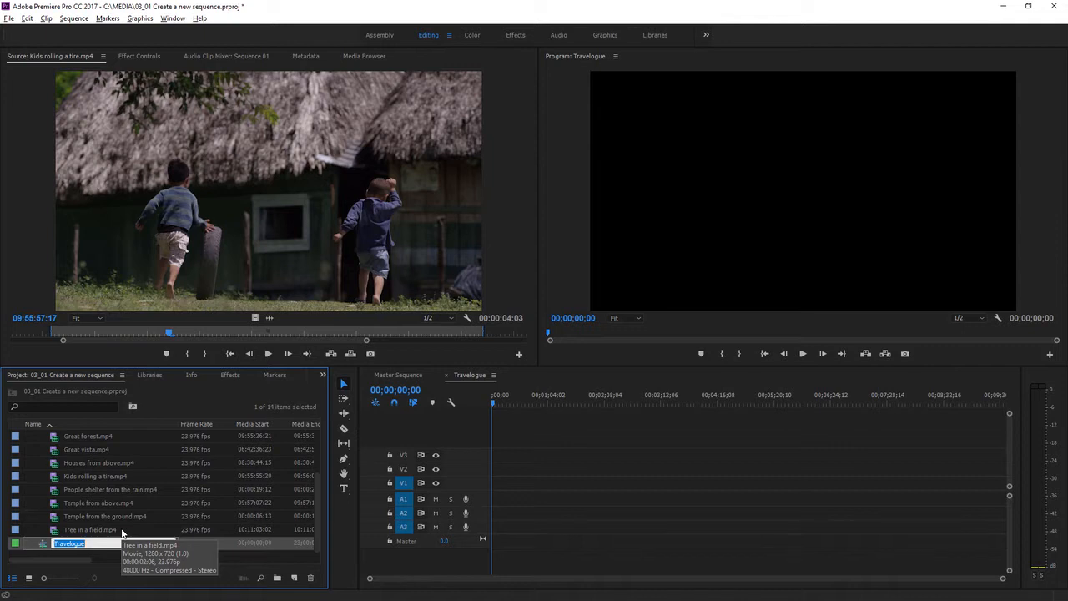
pyautogui.press('Return')
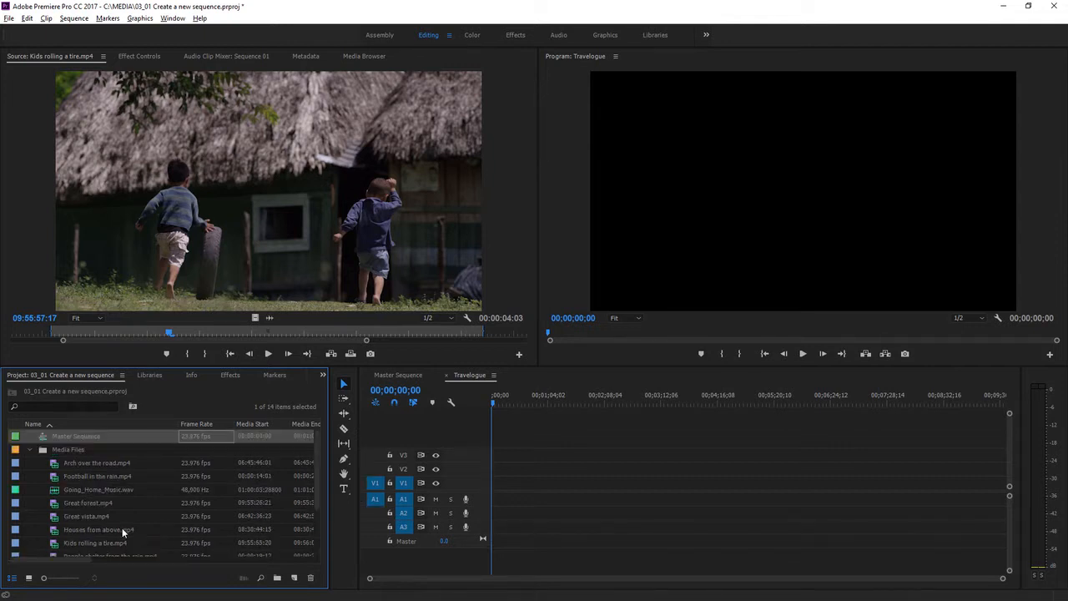
pyautogui.press('Down')
pyautogui.press('Down')
pyautogui.press('Down')
pyautogui.press('Down')
pyautogui.press('Down')
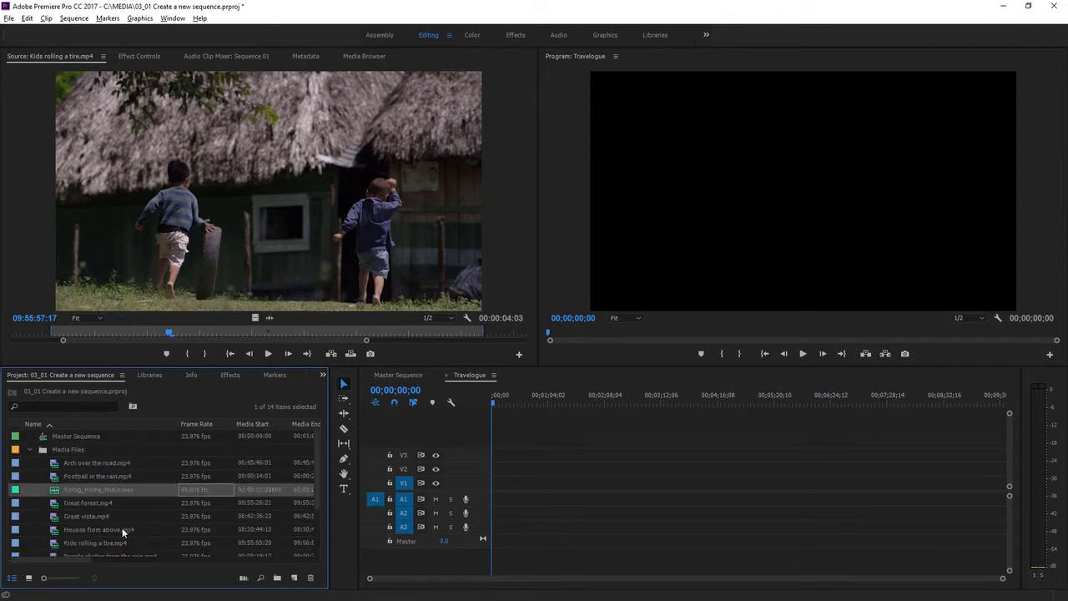
pyautogui.press('Down')
pyautogui.press('Down')
pyautogui.press('Down')
pyautogui.press('Down')
pyautogui.press('Down')
pyautogui.press('Down')
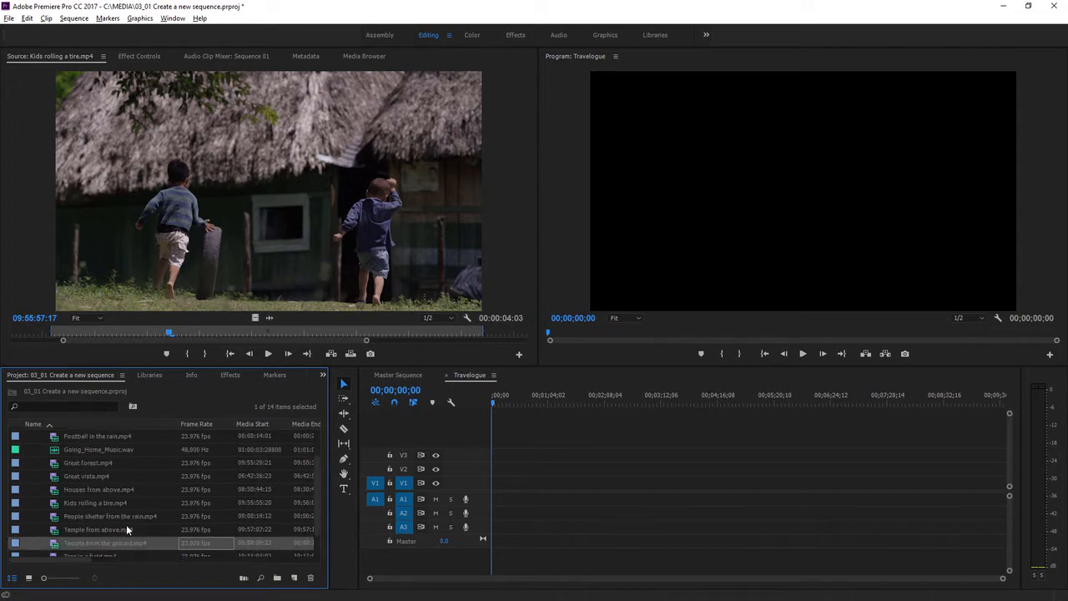
pyautogui.click(80, 543)
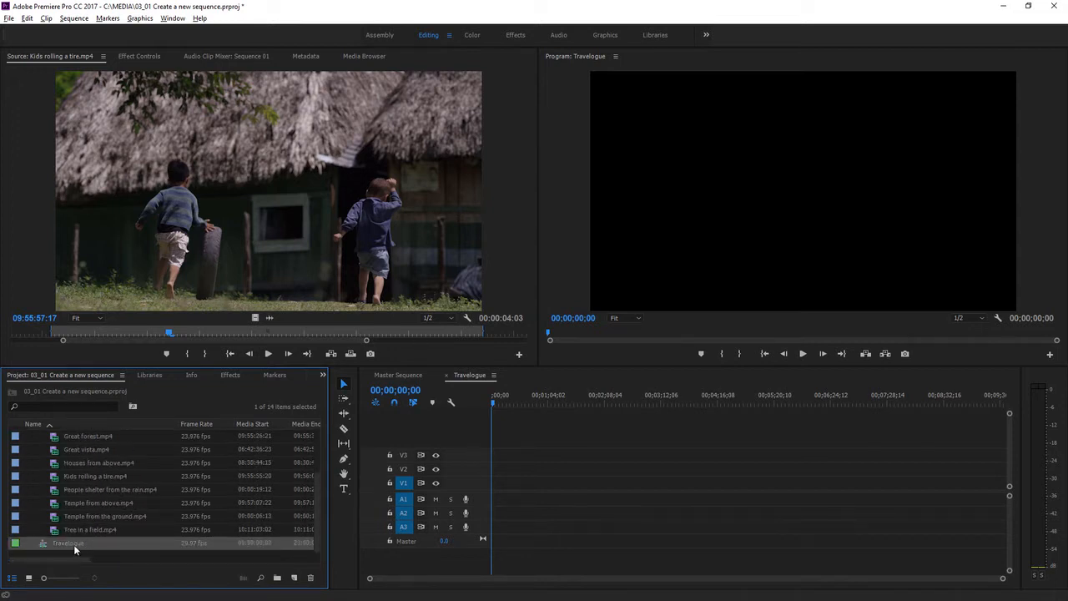
pyautogui.click(70, 543)
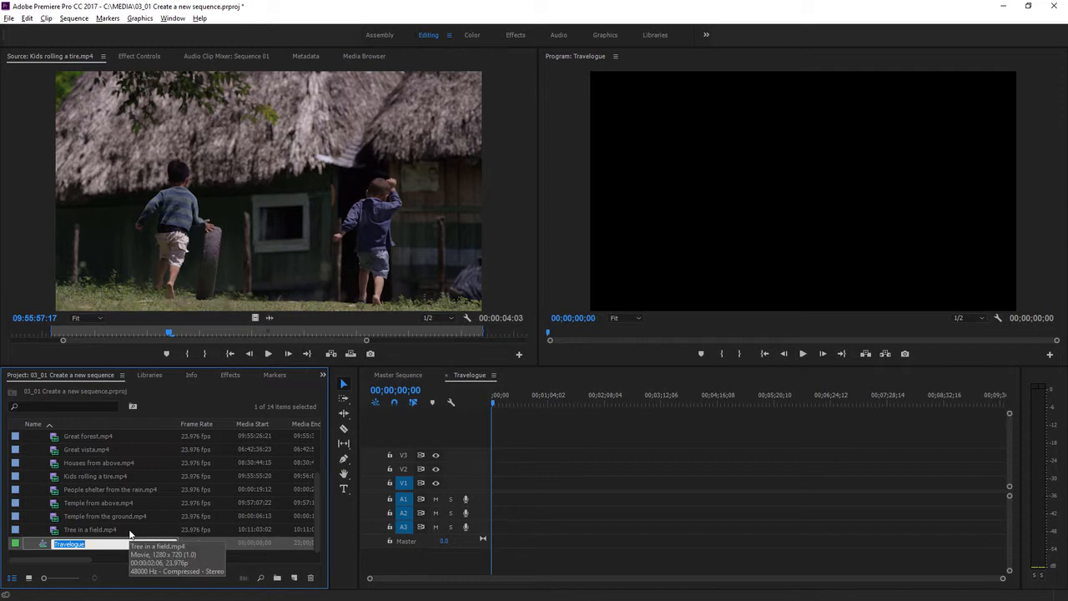
pyautogui.press('Return')
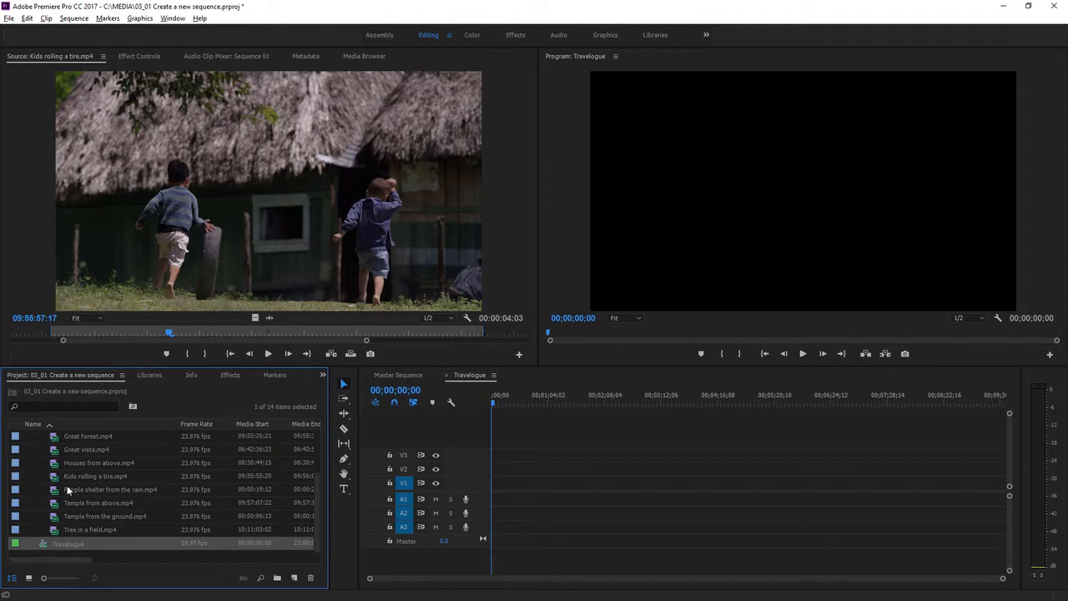
# - Add Kids rolling a tire.mp4 at the start of the Travelogue sequence and change the sequence settings to match the clip
pyautogui.moveTo(55, 480); pyautogui.dragTo(501, 491)
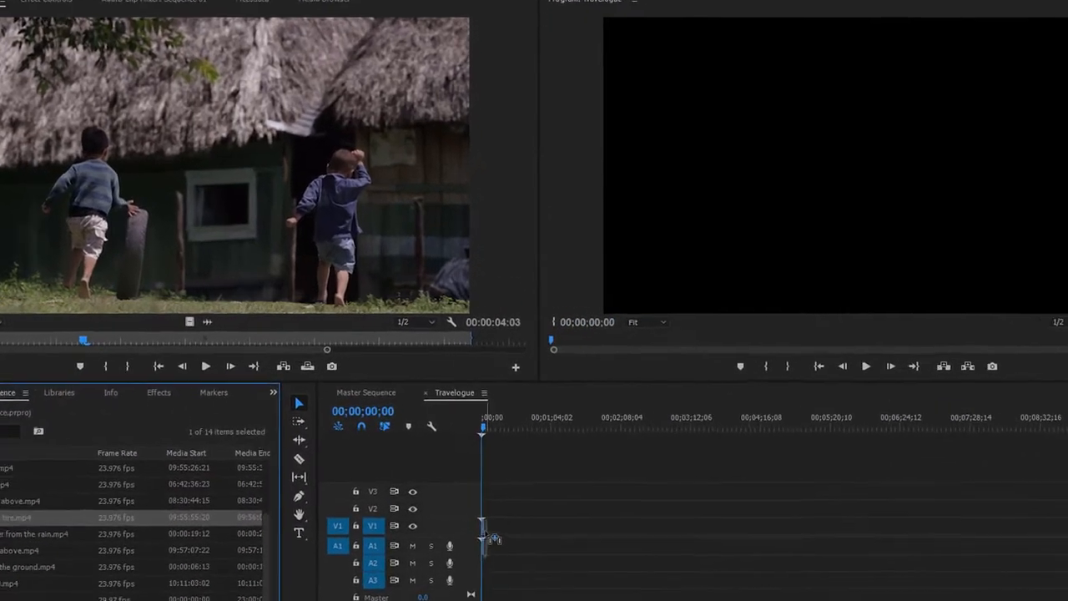
pyautogui.moveTo(493, 538); pyautogui.dragTo(493, 538)
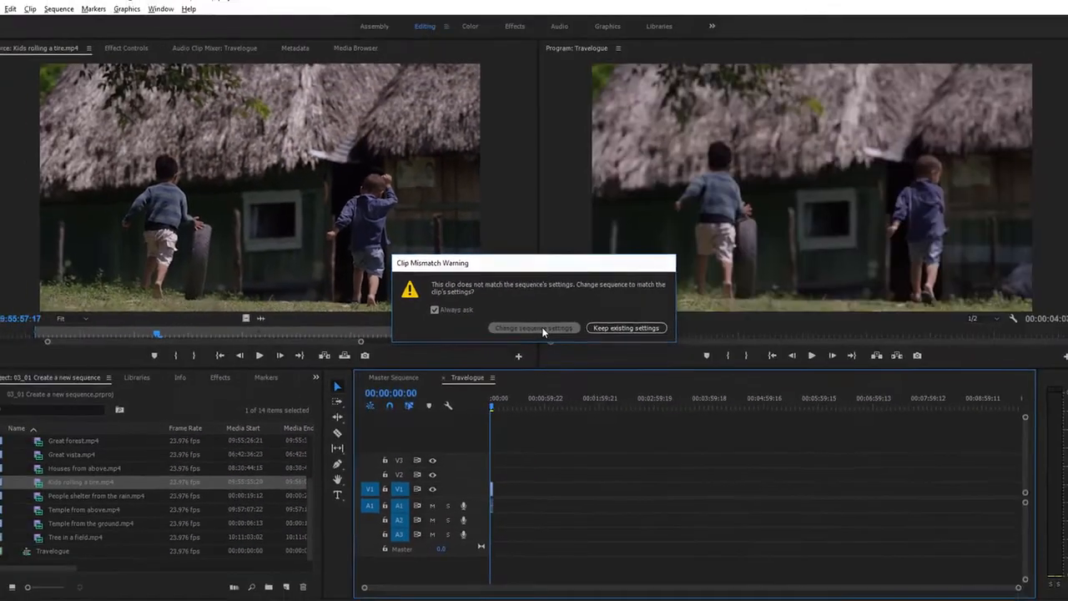
pyautogui.click(541, 338)
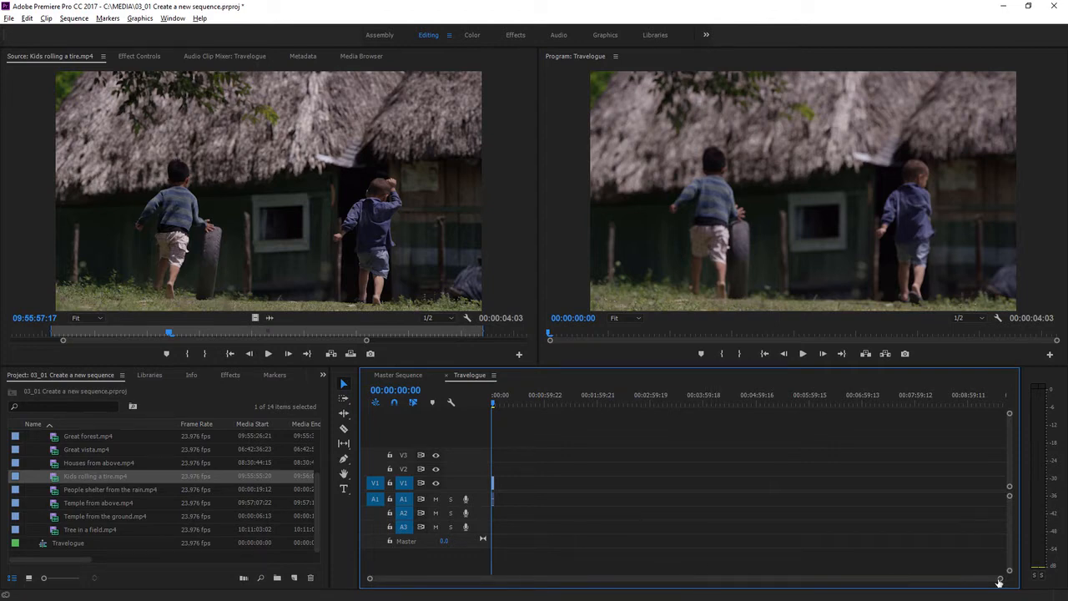
# - Increase the height of video track V1 in the Travelogue sequence so the clip shows its thumbnail
pyautogui.moveTo(1001, 579); pyautogui.dragTo(746, 572)
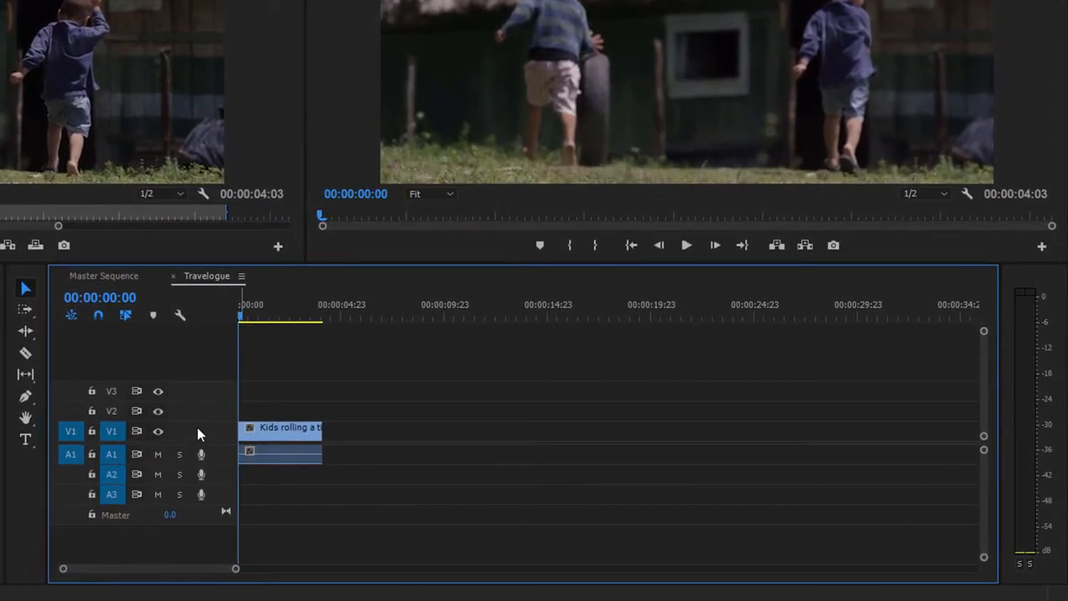
pyautogui.moveTo(201, 399); pyautogui.dragTo(202, 398)
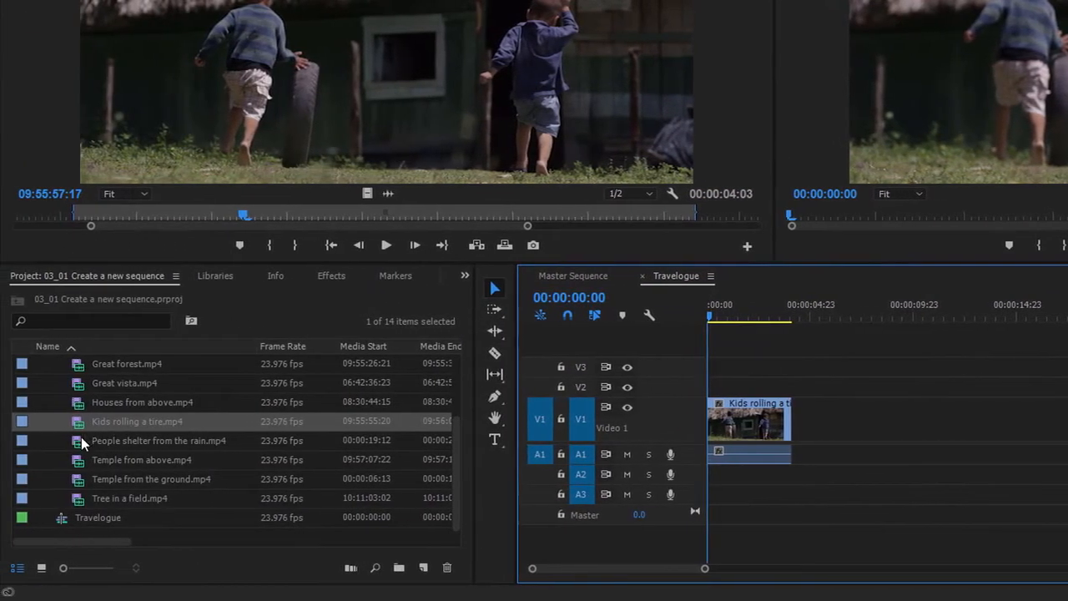
# - Open People shelter from the rain.mp4 in the Source Monitor and create a new sequence that matches this clip
pyautogui.click(81, 439)
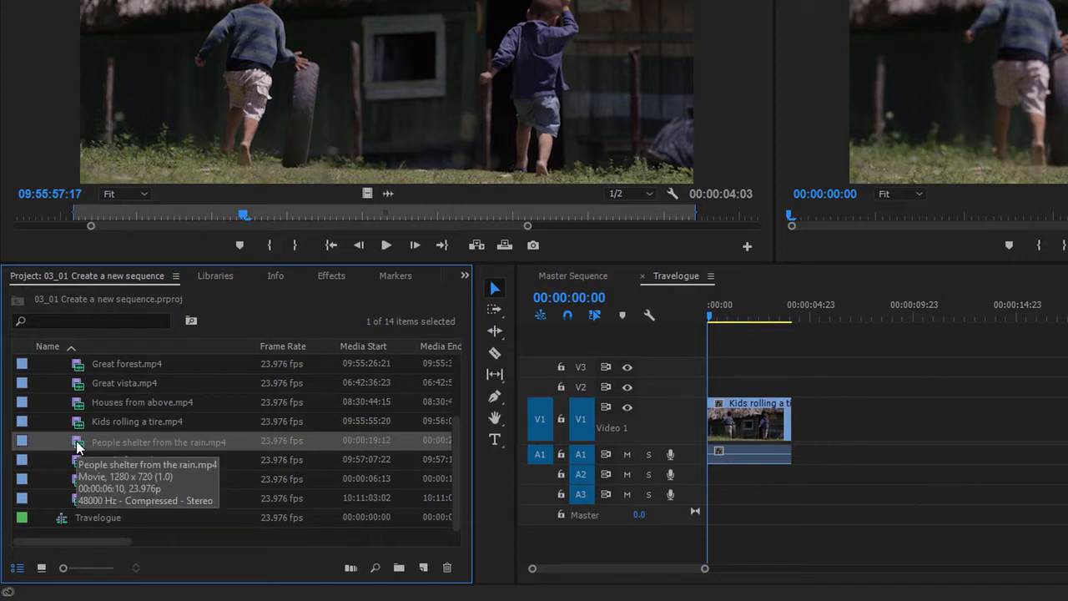
pyautogui.doubleClick(76, 448)
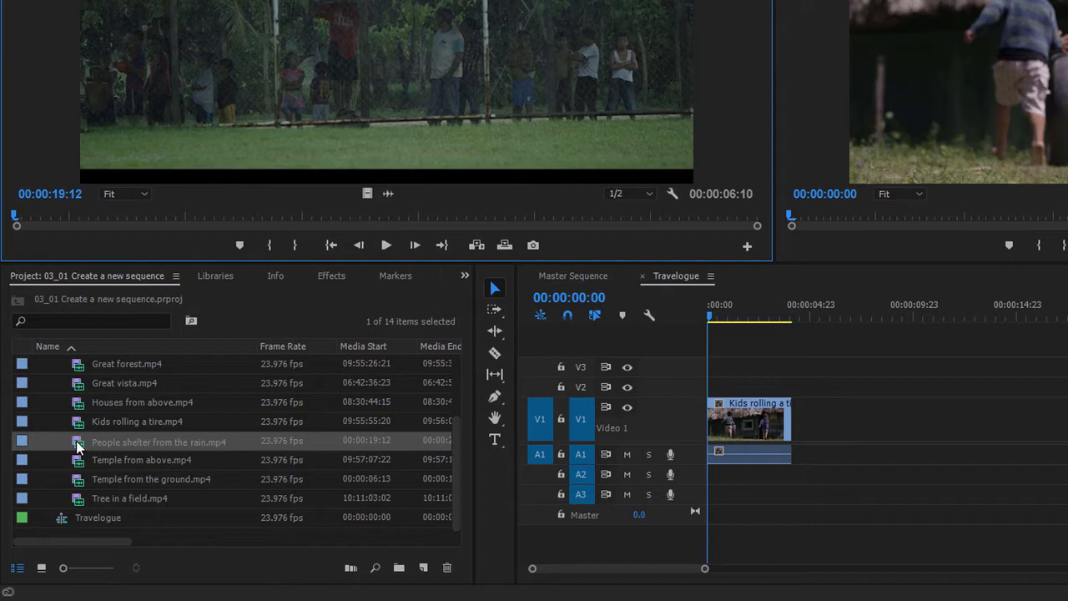
pyautogui.click(76, 449)
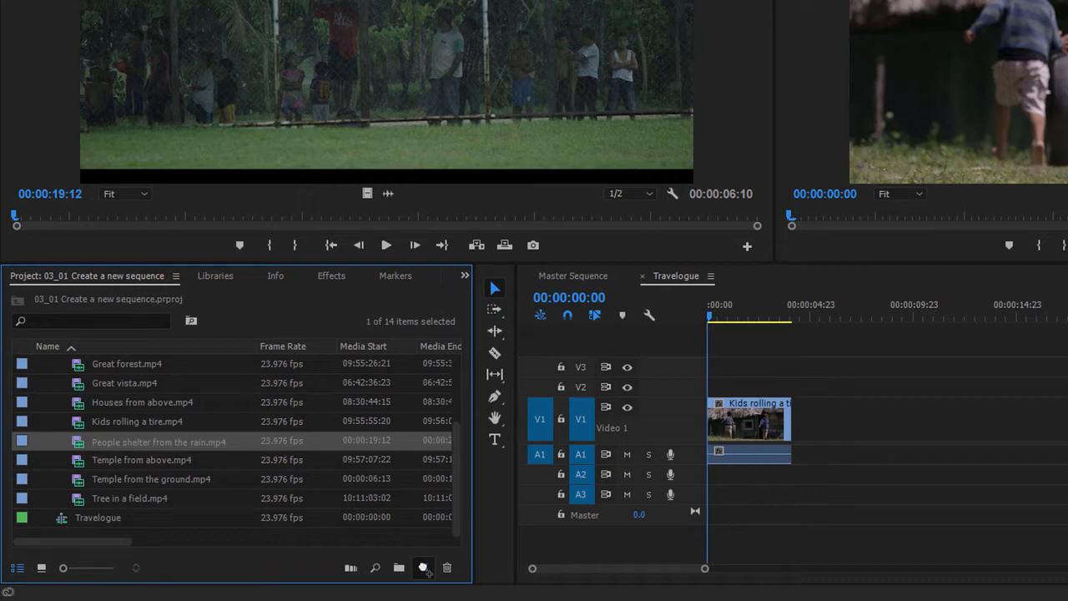
pyautogui.moveTo(424, 569); pyautogui.dragTo(424, 569)
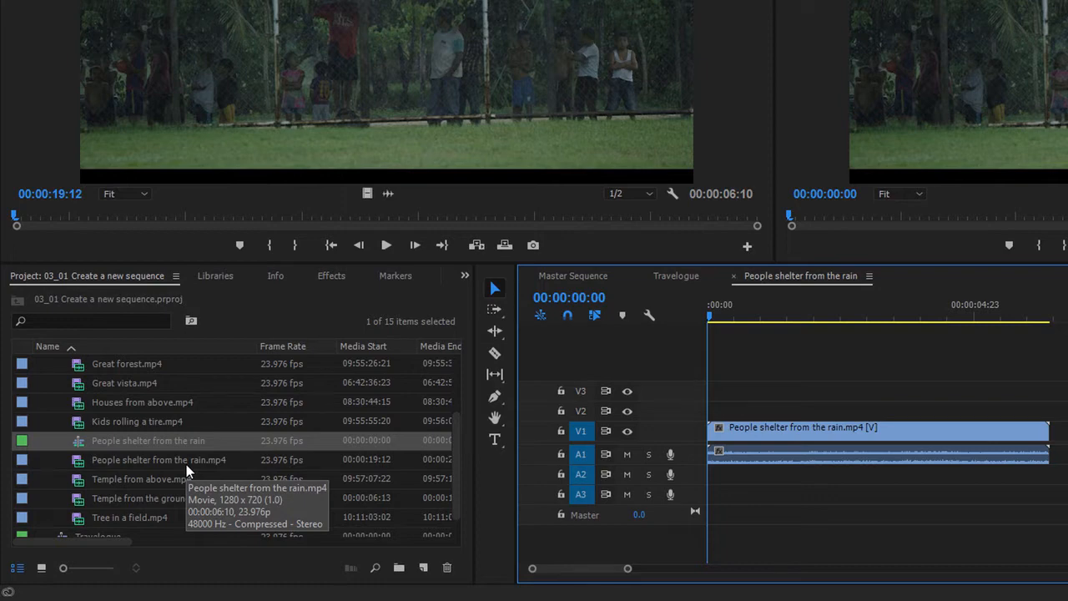
# - Rename the sequence made from the rain clip as Rain Sequence
pyautogui.click(122, 446)
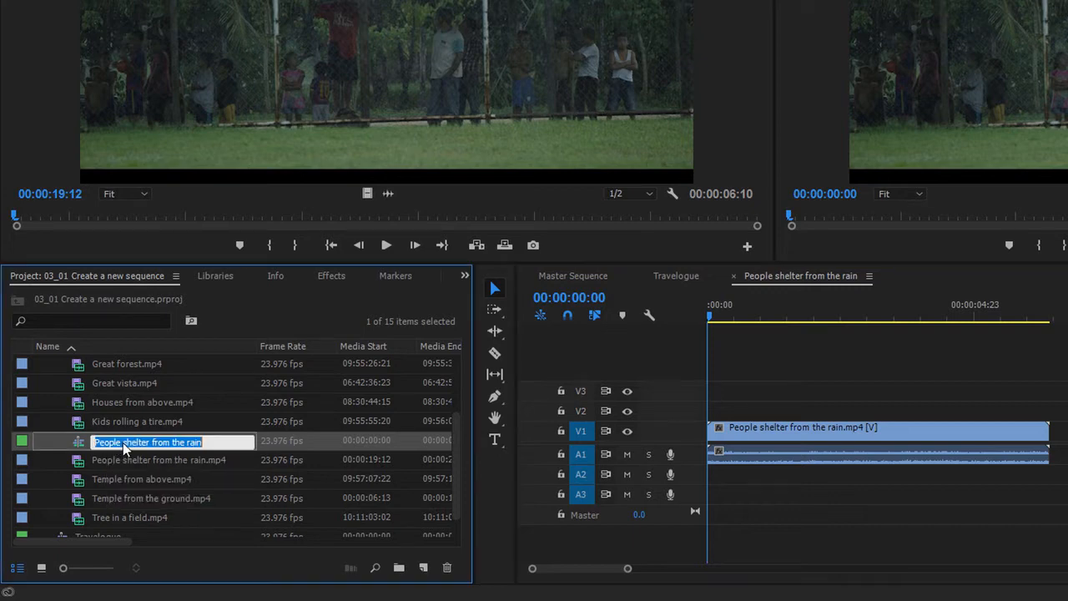
pyautogui.write('Ra')
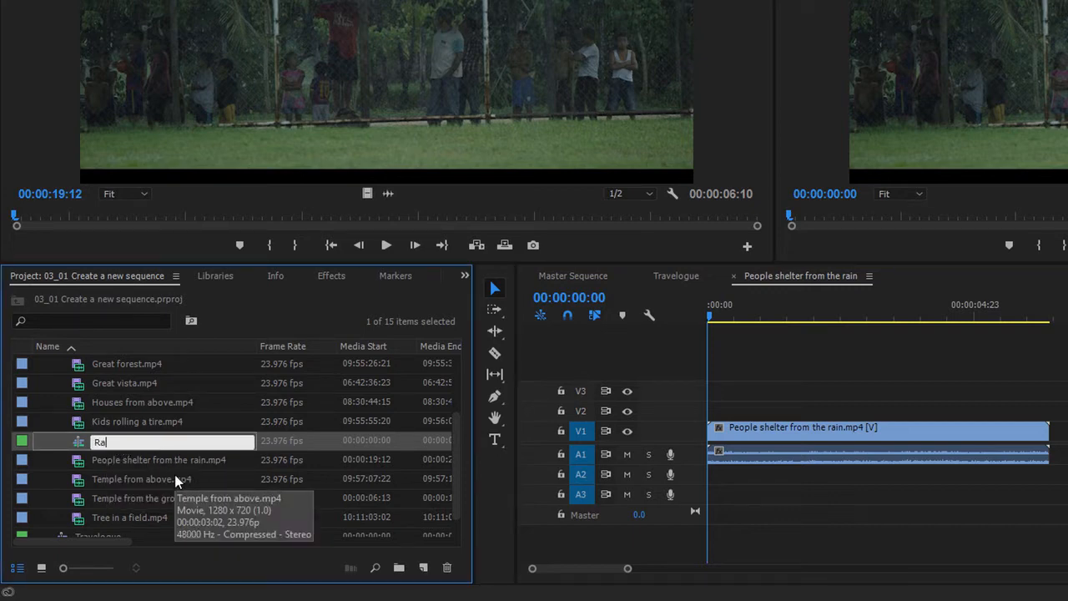
pyautogui.write('in Sequence')
pyautogui.press('Return')
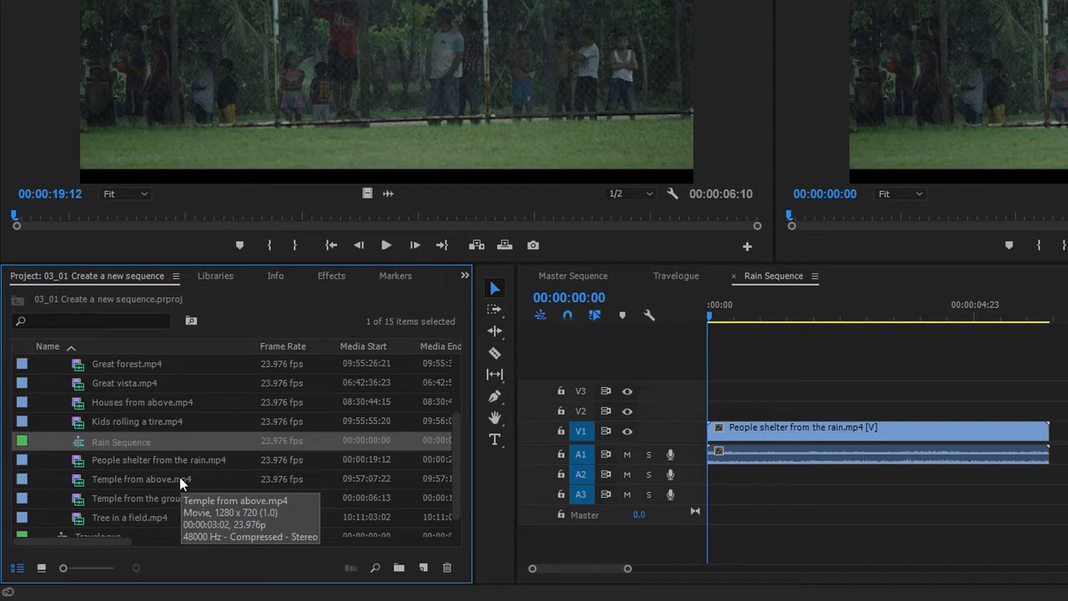
# - Create one sequence from the four clips People shelter from the rain.mp4 through Tree in a field.mp4, and enlarge its V1 track
pyautogui.click(60, 464)
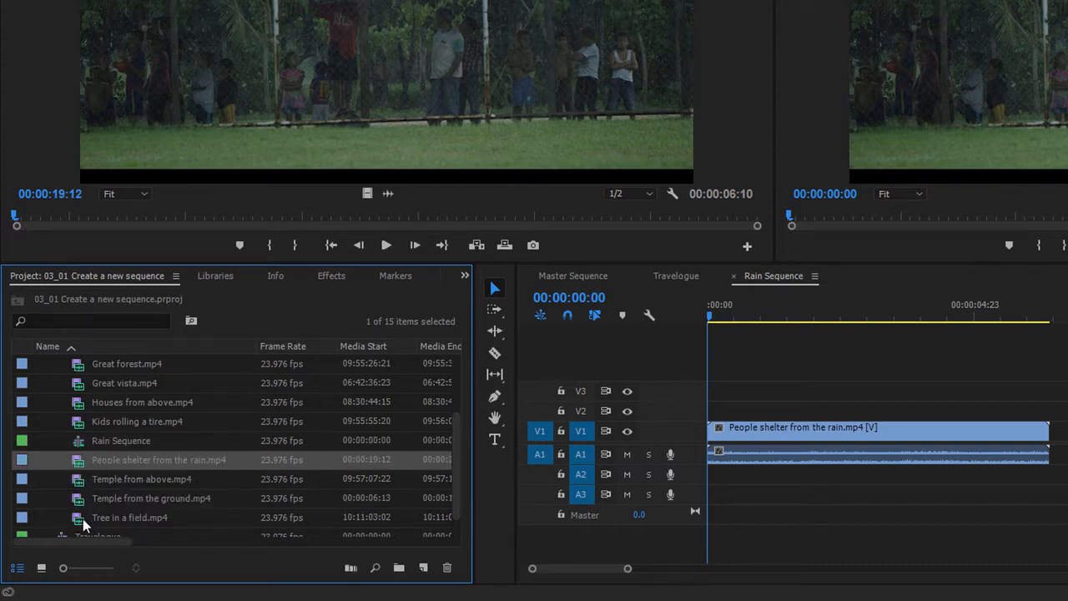
pyautogui.keyDown('shift'); pyautogui.click(80, 522); pyautogui.keyUp('shift')
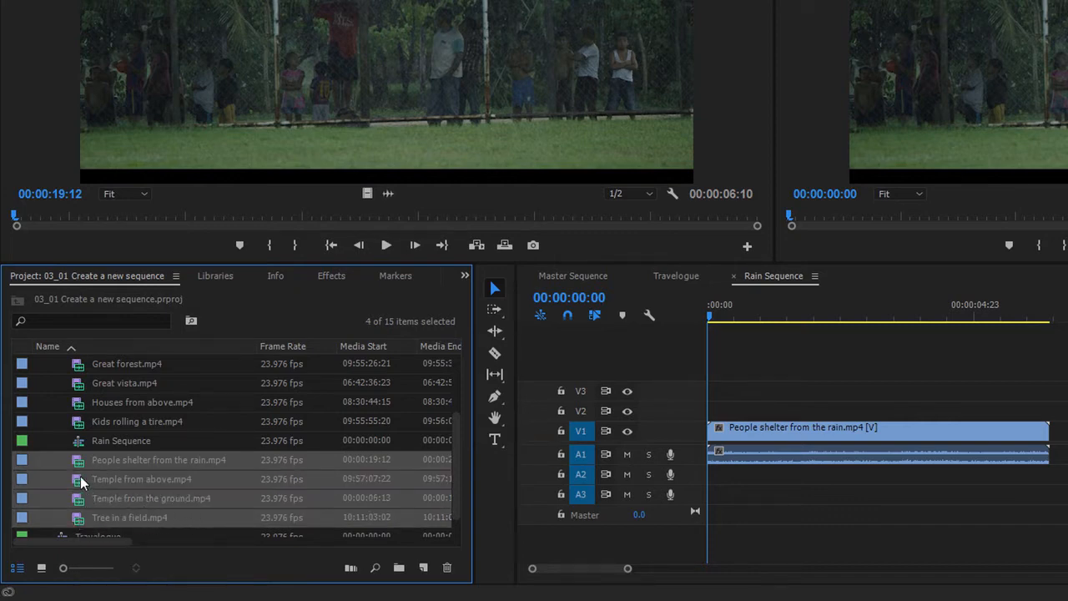
pyautogui.scroll(-1, 296, 521)
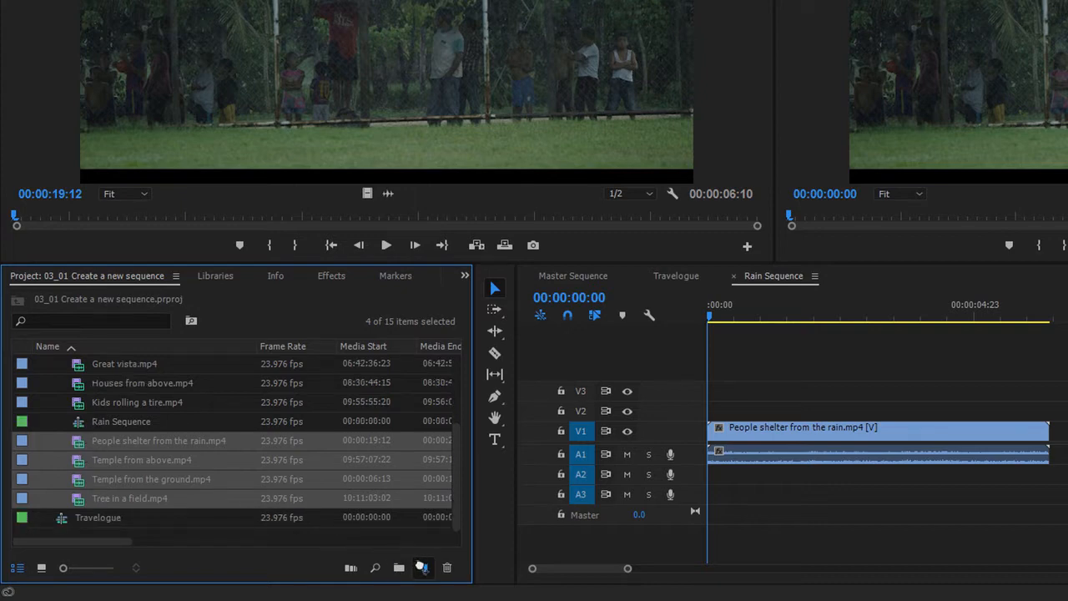
pyautogui.moveTo(421, 568); pyautogui.dragTo(422, 569)
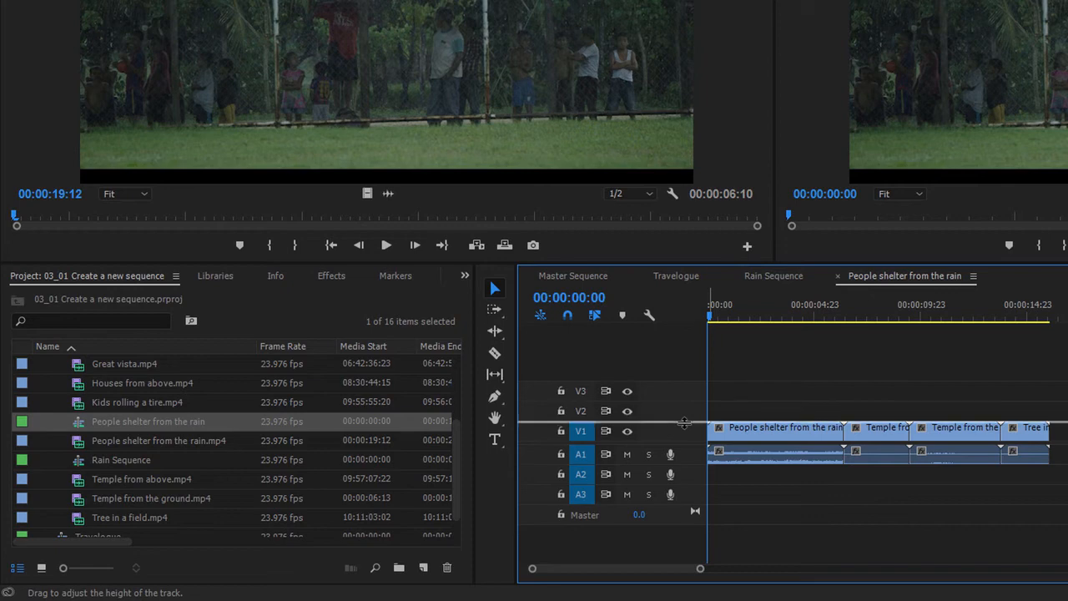
pyautogui.moveTo(684, 423); pyautogui.dragTo(684, 395)
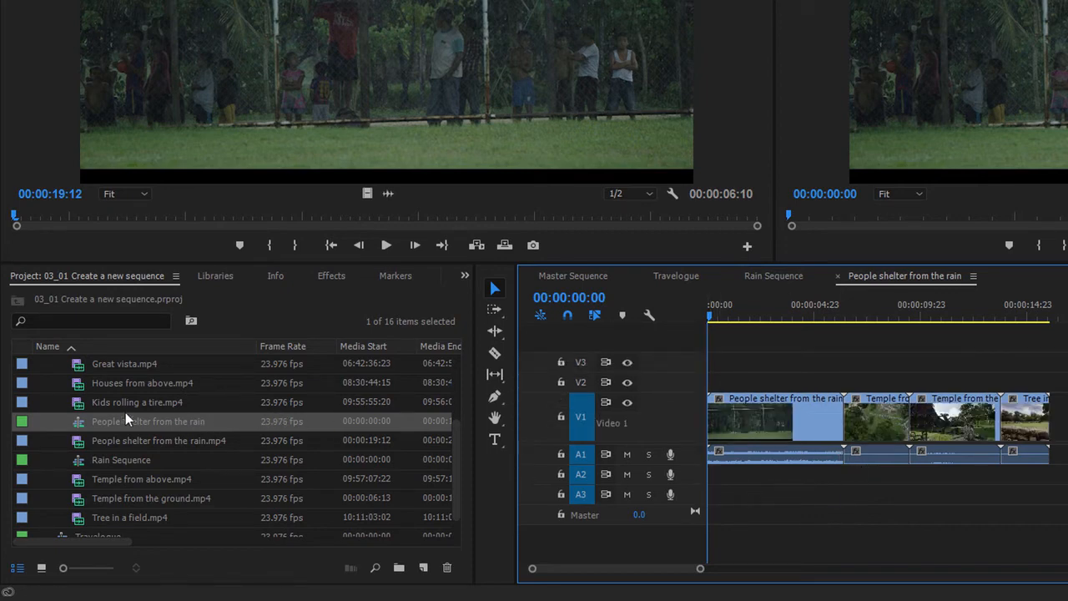
# - Rename the four-clip sequence as More rain
pyautogui.click(183, 423)
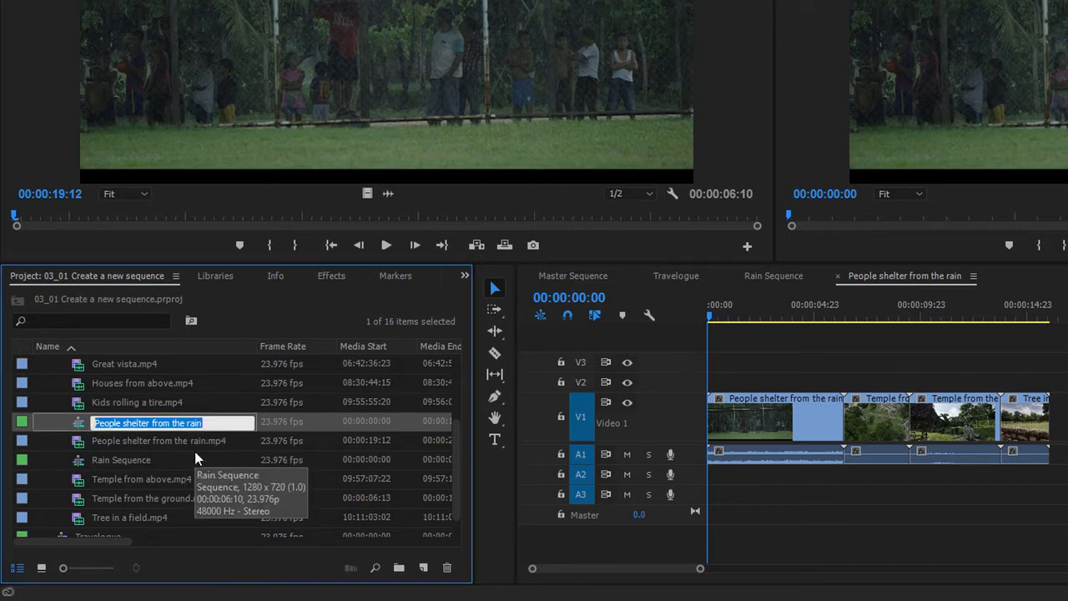
pyautogui.write('More rain')
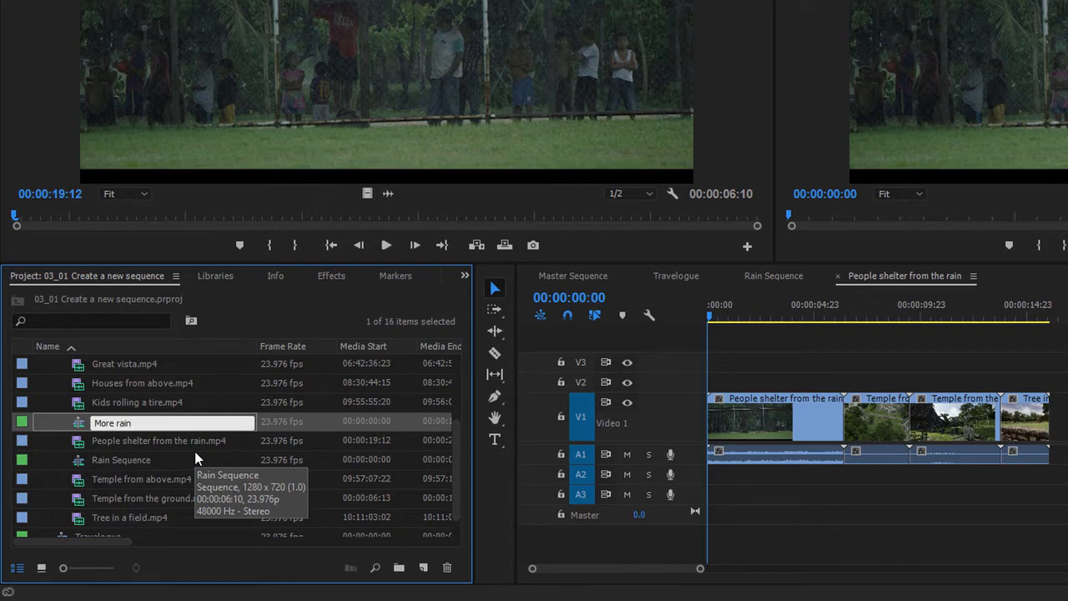
pyautogui.press('Return')
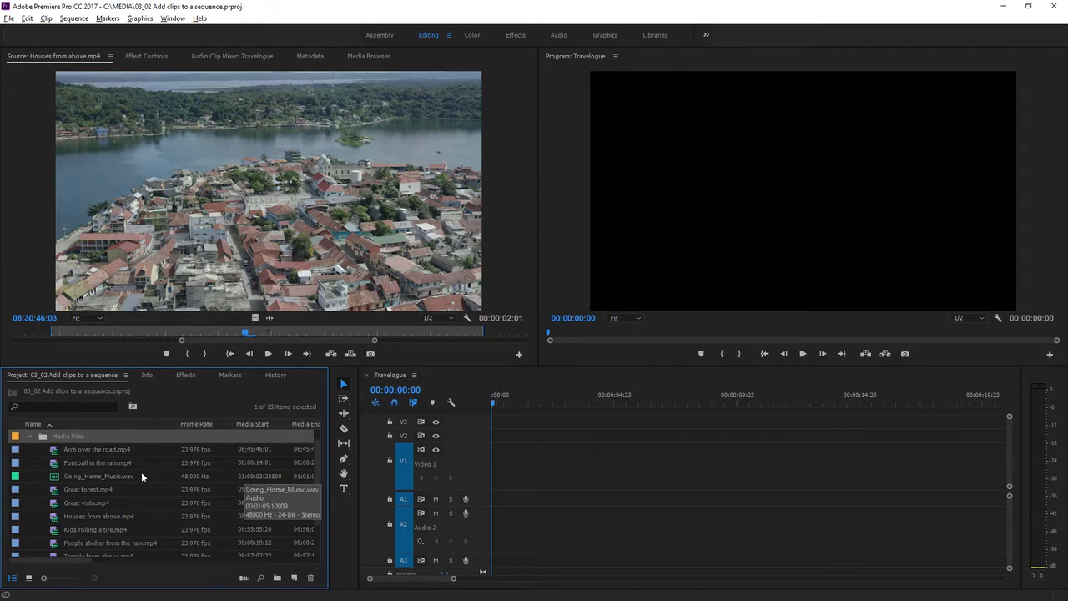
# - Add Football in the rain.mp4 to the start of the Travelogue sequence on V1, with its audio on A1
pyautogui.click(56, 465)
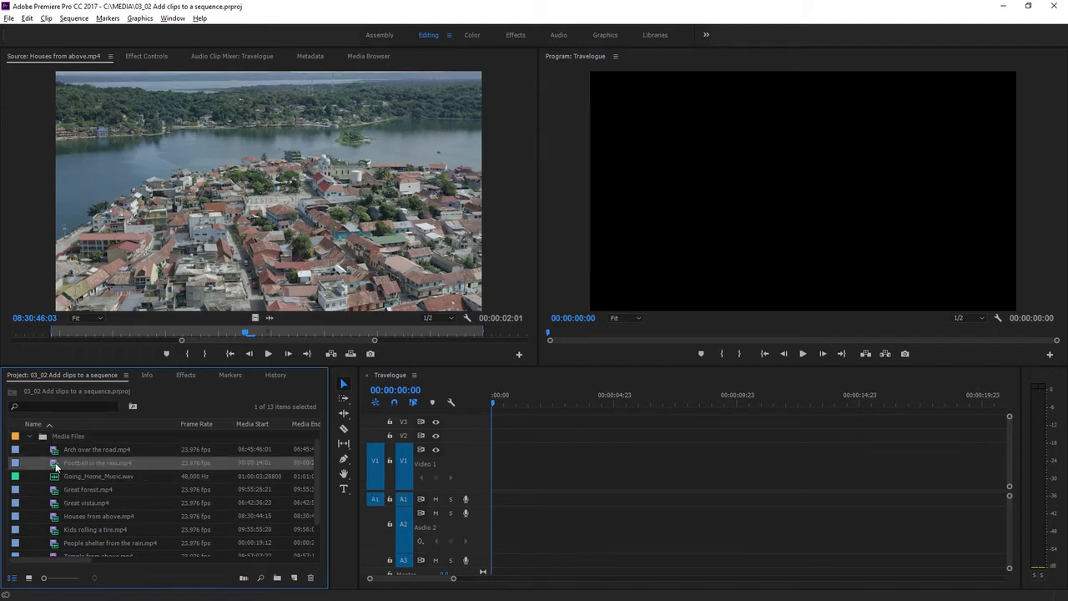
pyautogui.moveTo(90, 467); pyautogui.dragTo(521, 513)
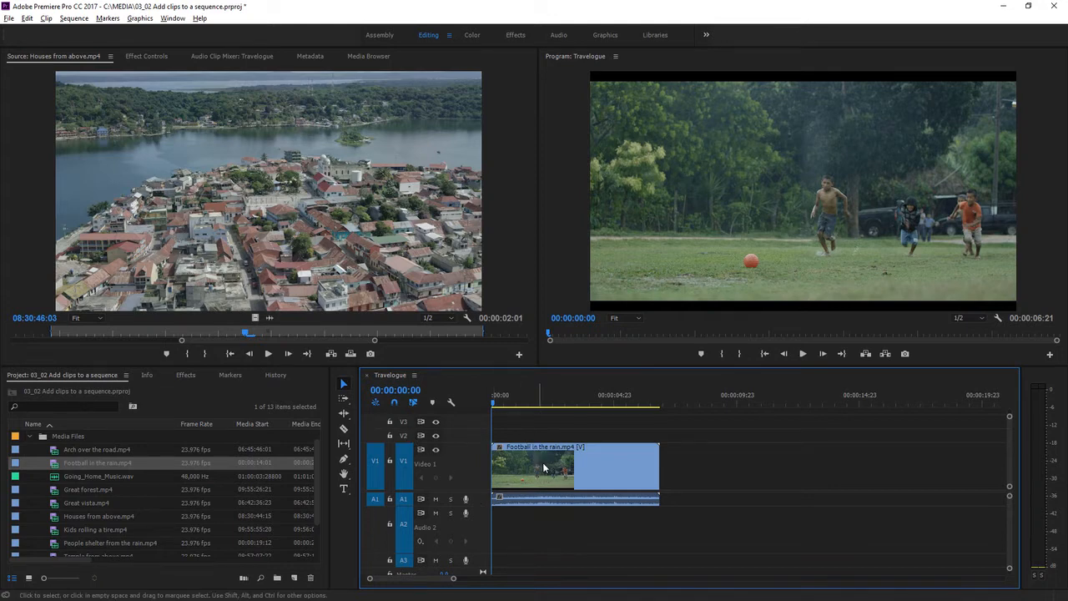
pyautogui.moveTo(544, 468)
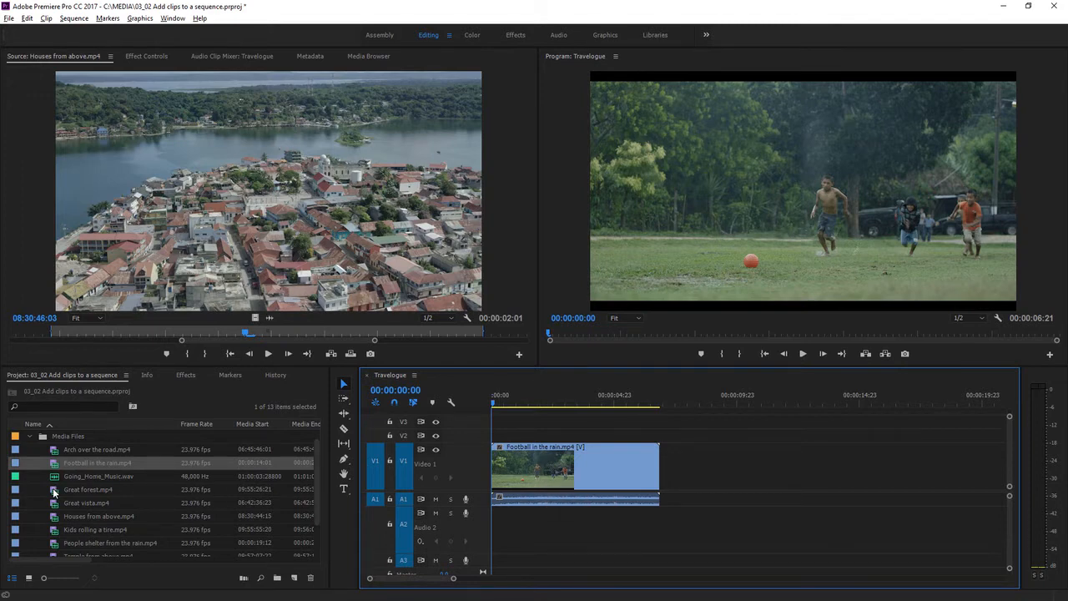
# - Place Great forest.mp4 on an enlarged V2 track, overlapping the end of Football in the rain.mp4, and move the playhead to 00:00:04:11
pyautogui.moveTo(53, 492); pyautogui.dragTo(602, 447)
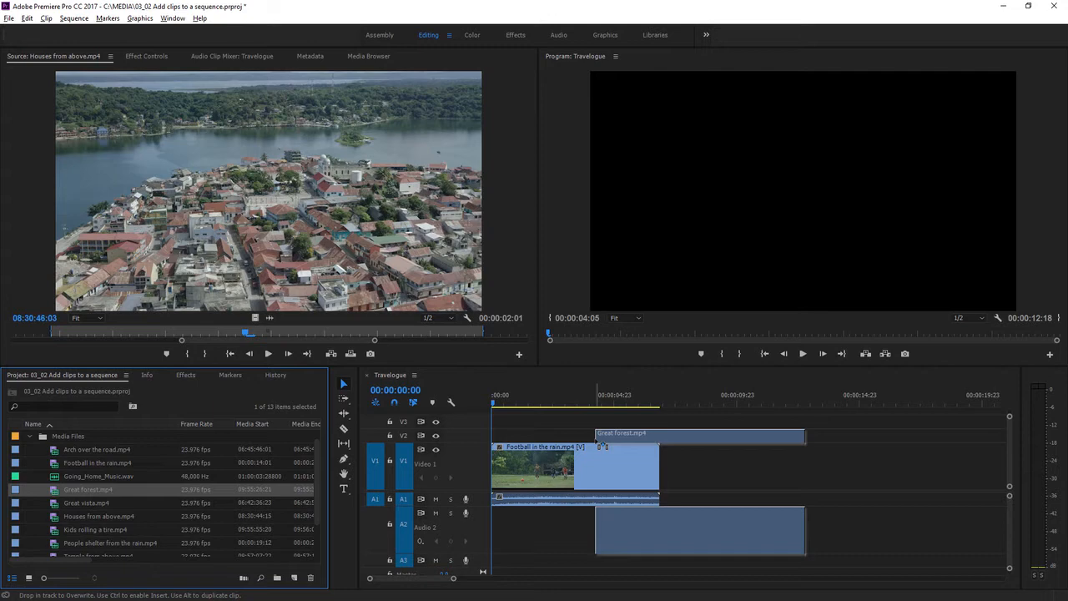
pyautogui.moveTo(603, 447); pyautogui.dragTo(602, 448)
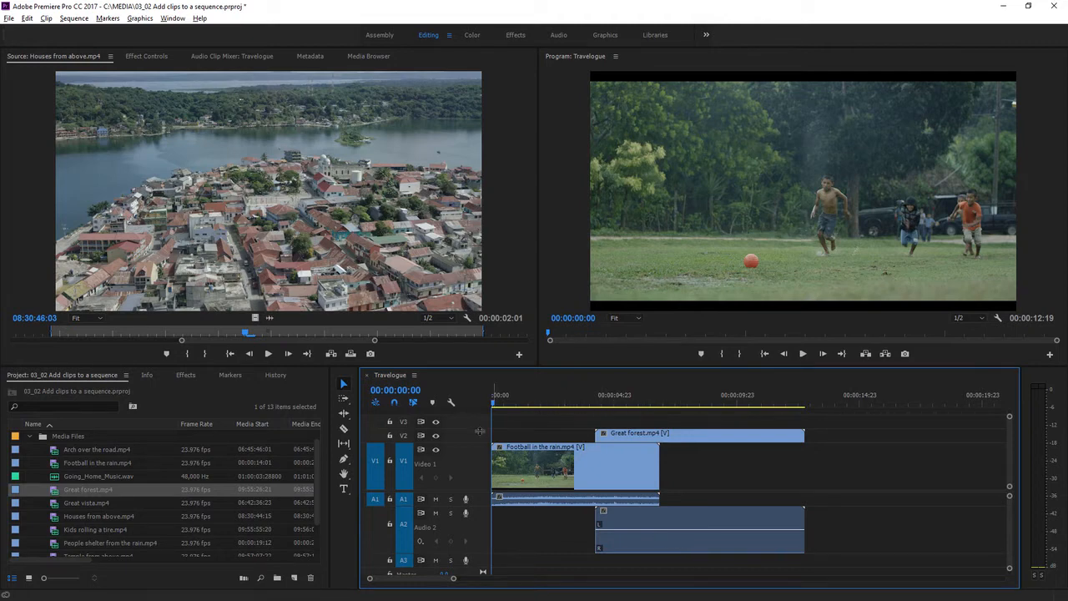
pyautogui.moveTo(479, 428); pyautogui.dragTo(478, 415)
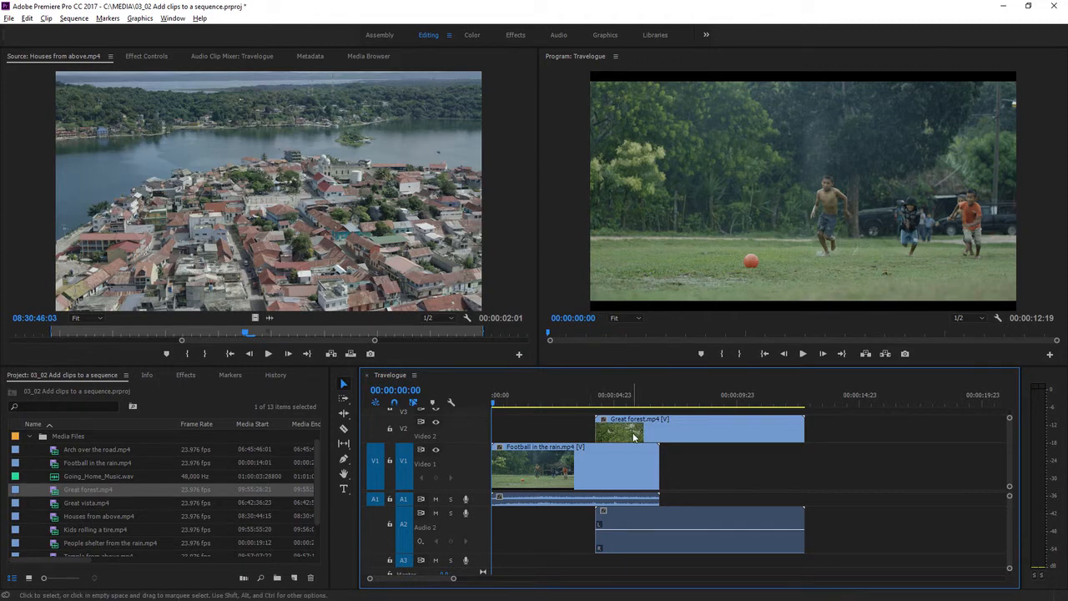
pyautogui.click(555, 404)
pyautogui.moveTo(558, 404); pyautogui.dragTo(601, 408)
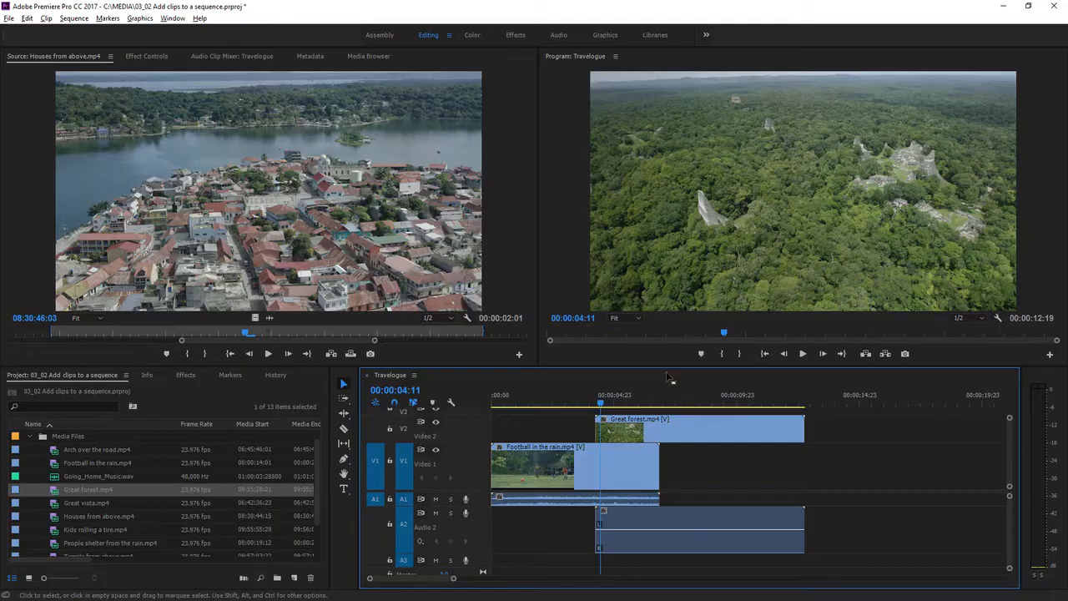
# - Add Houses from above.mp4 from the Source Monitor to V1 near the end of Great forest.mp4, and add its video only farther along V1
pyautogui.click(349, 225)
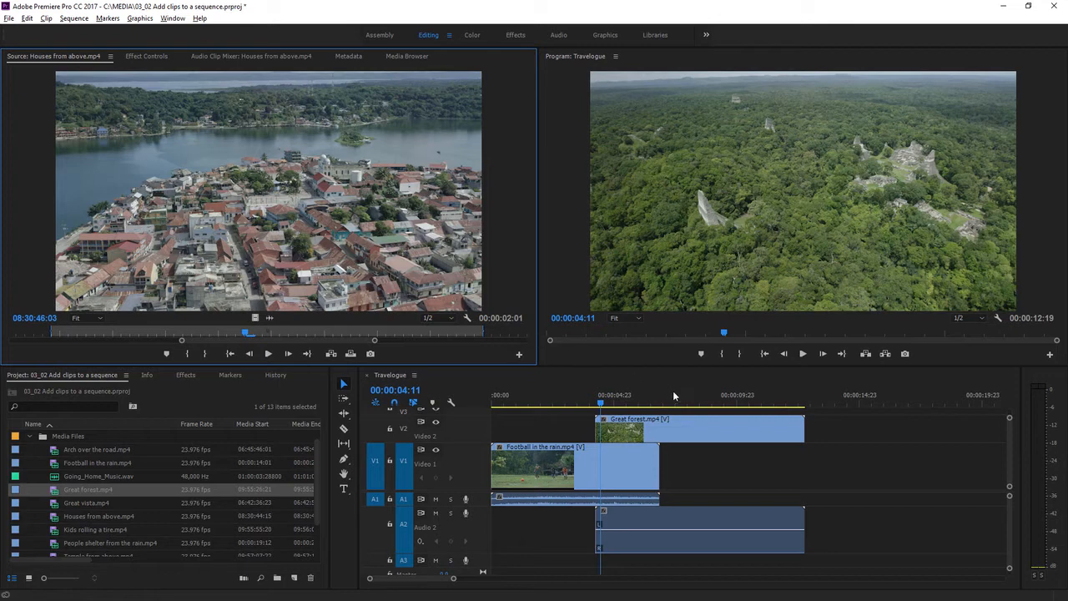
pyautogui.moveTo(673, 390); pyautogui.dragTo(798, 477)
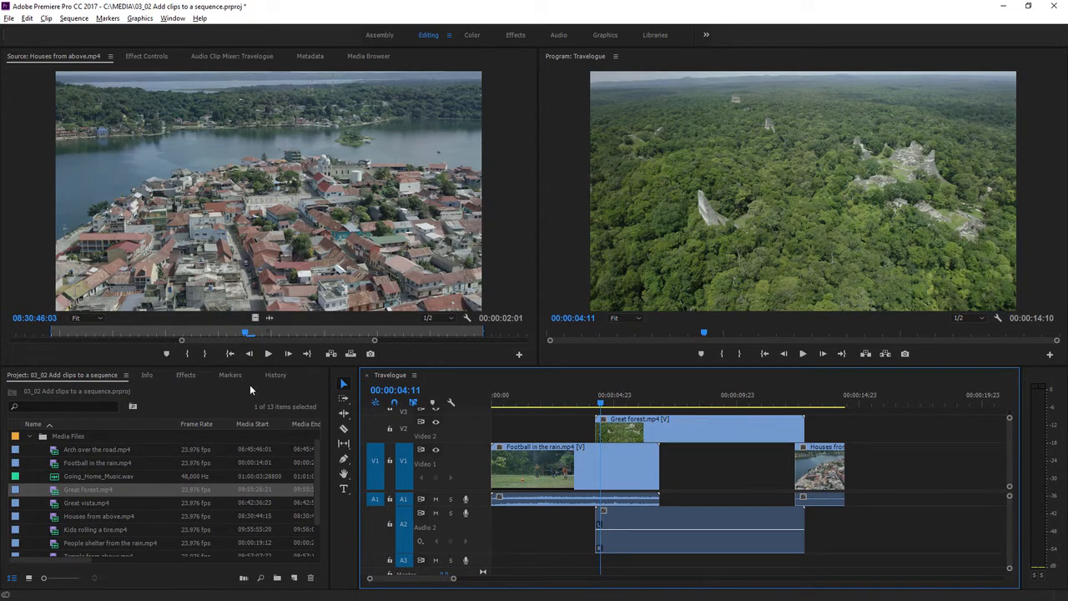
pyautogui.click(199, 396)
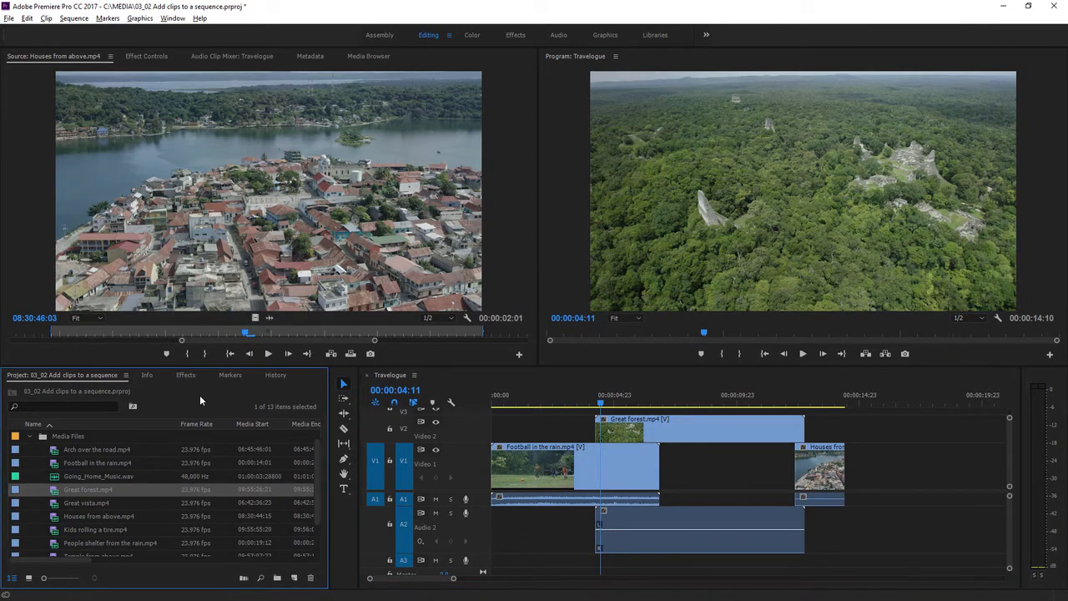
pyautogui.click(373, 250)
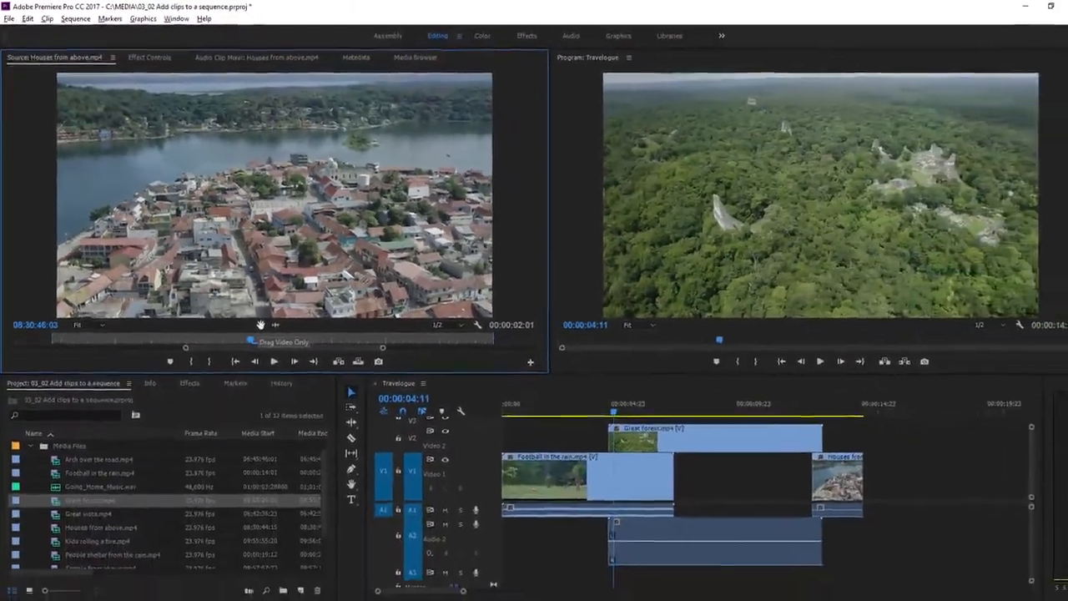
pyautogui.moveTo(260, 325); pyautogui.dragTo(897, 478)
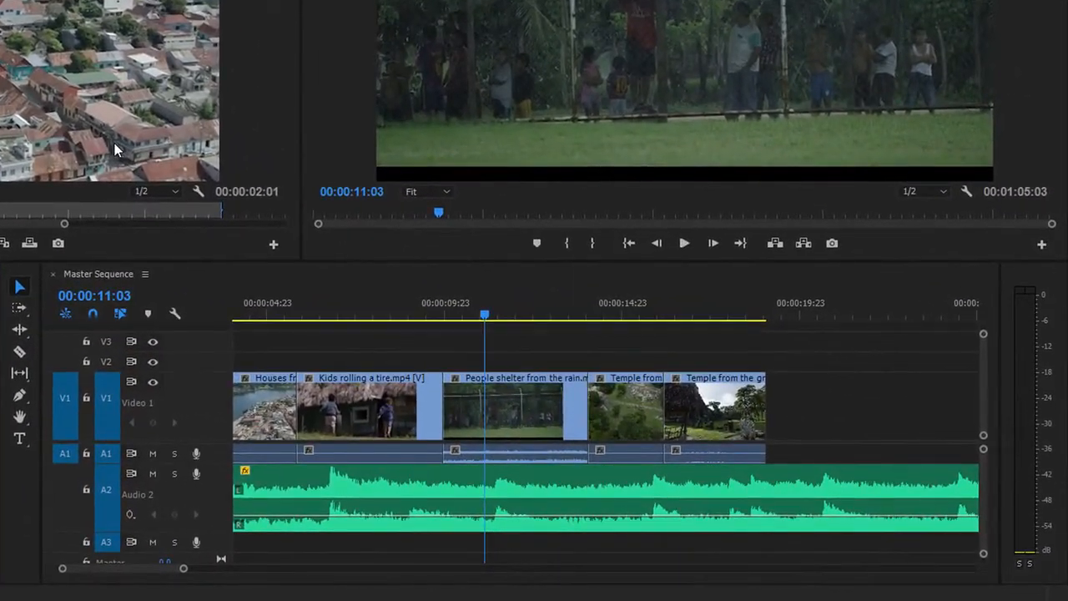
# - Delete Kids rolling a tire.mp4 from the Master Sequence without closing the gap, and undo the deletion
pyautogui.click(332, 397)
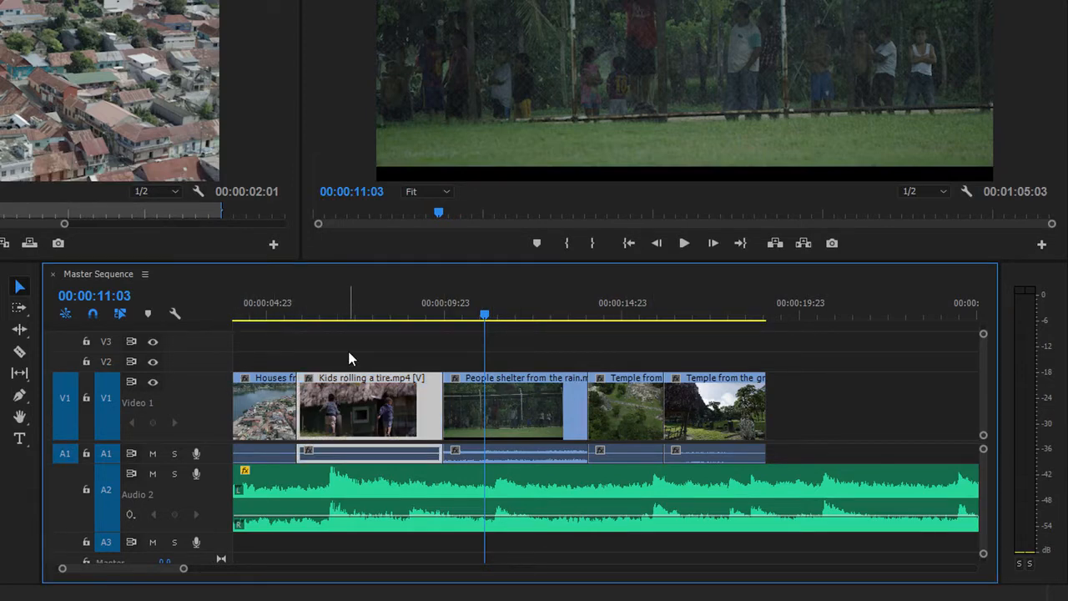
pyautogui.press('Delete')
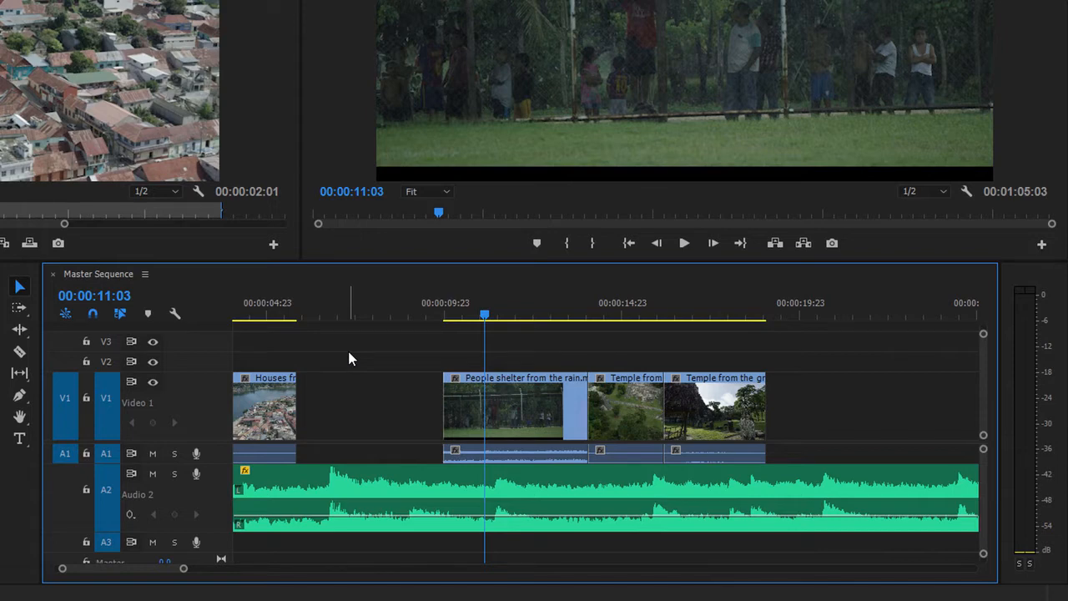
pyautogui.hotkey('ctrl', 'z')
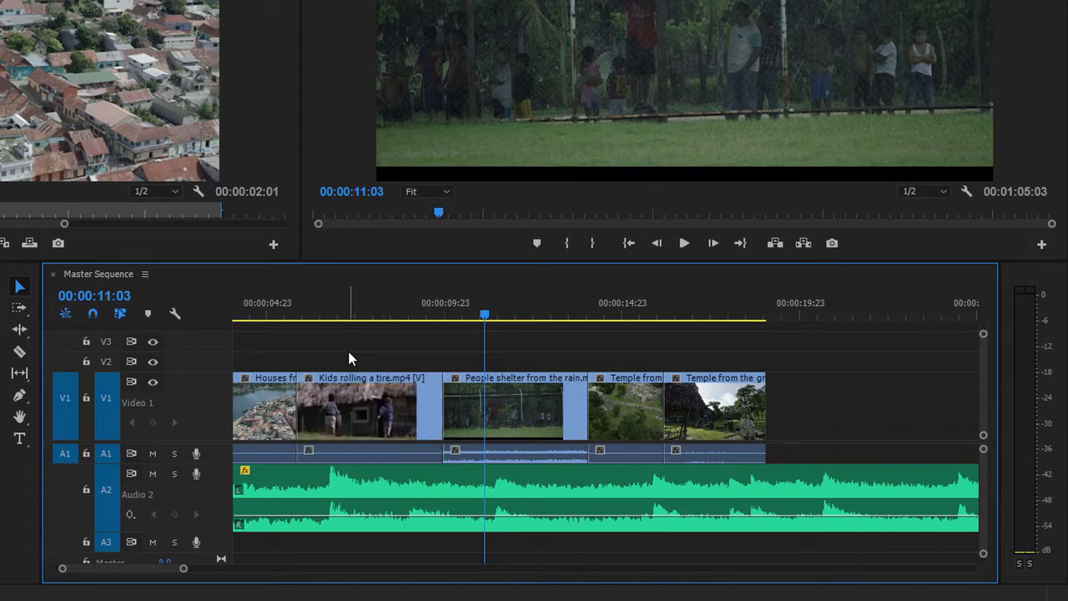
# - Ripple delete Kids rolling a tire.mp4 from the Master Sequence, and undo the ripple delete
pyautogui.click(402, 419)
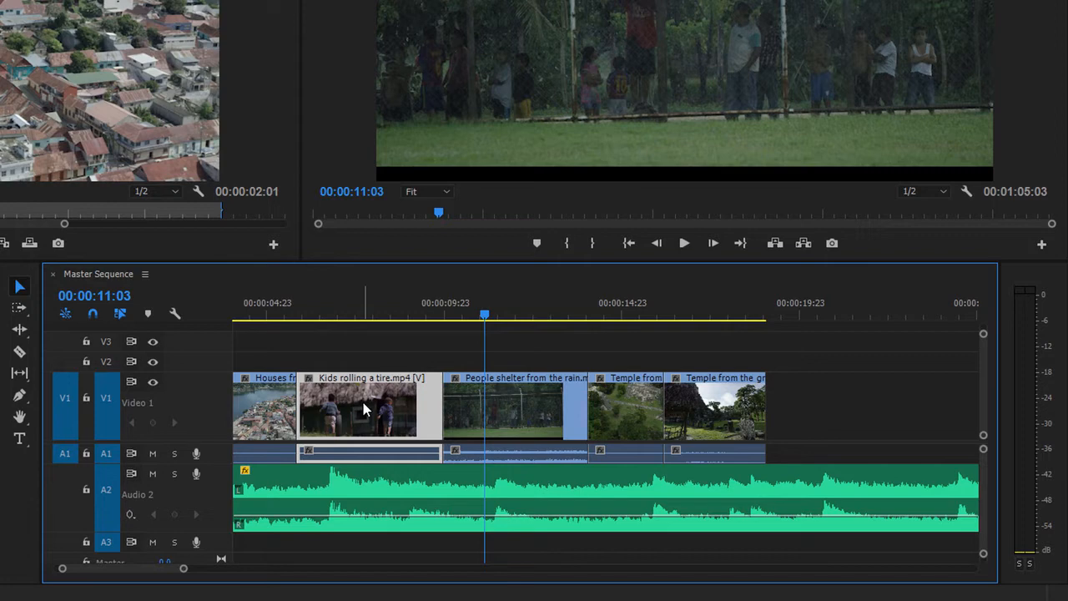
pyautogui.hotkey('shift', 'Delete')
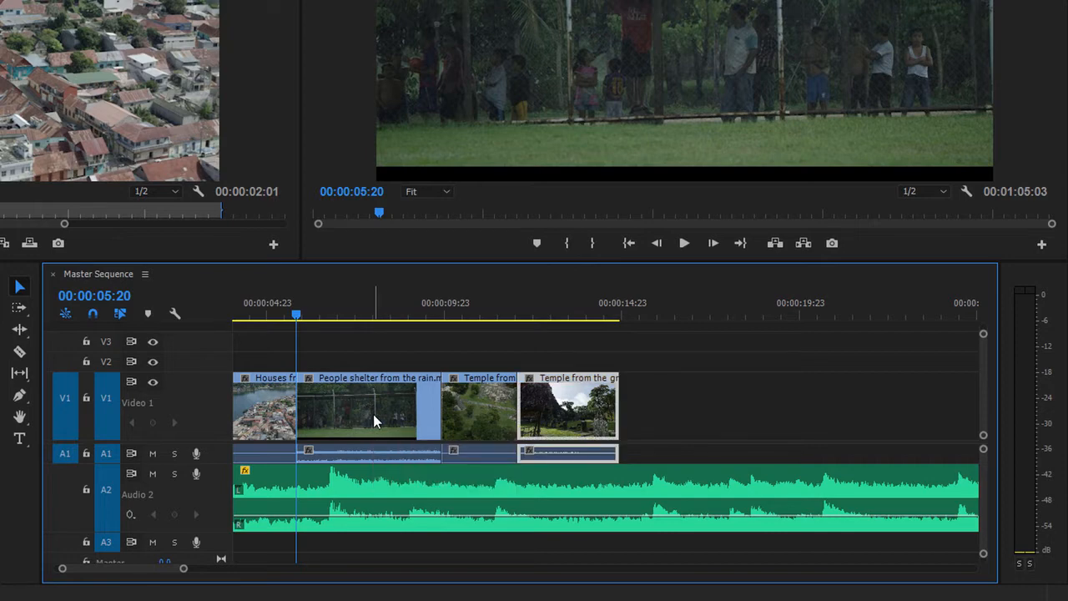
pyautogui.hotkey('ctrl', 'z')
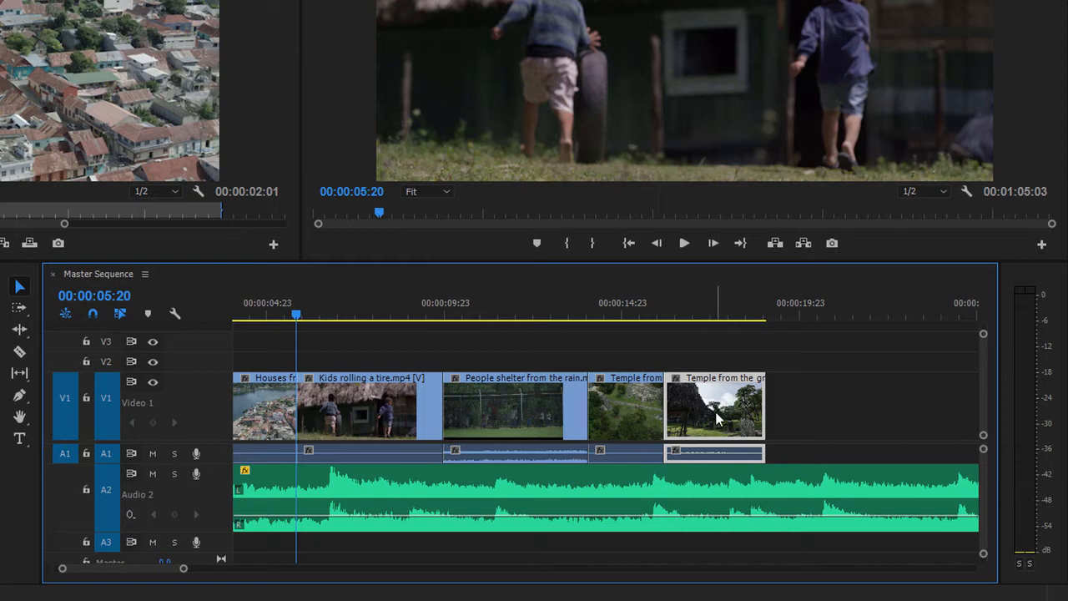
# - Delete the Houses from above, People shelter from the rain and Temple from the ground clips together, and undo the deletion
pyautogui.click(511, 402)
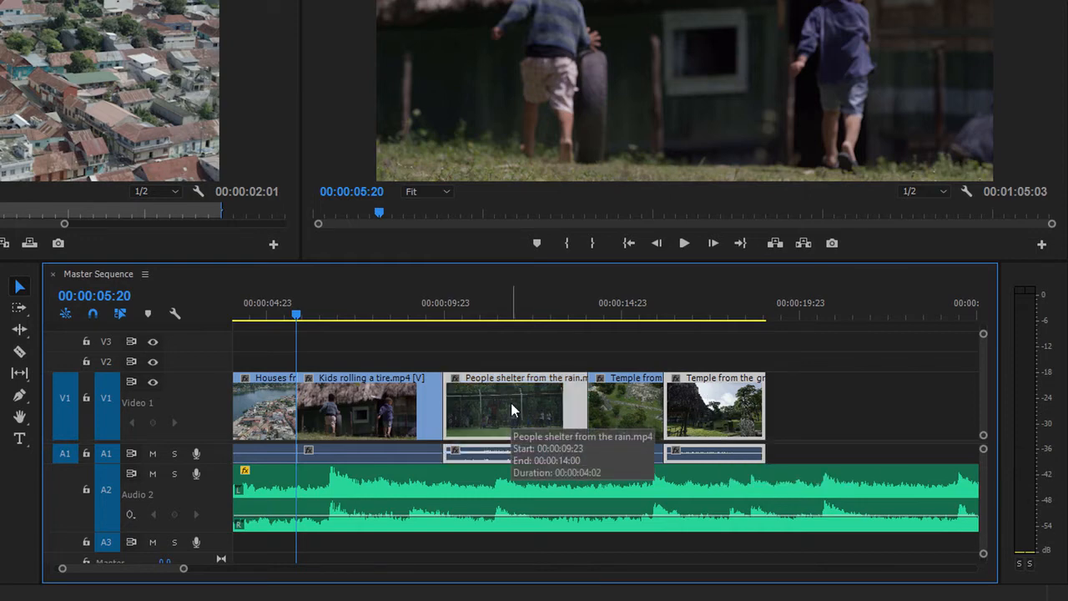
pyautogui.keyDown('shift'); pyautogui.click(269, 409); pyautogui.keyUp('shift')
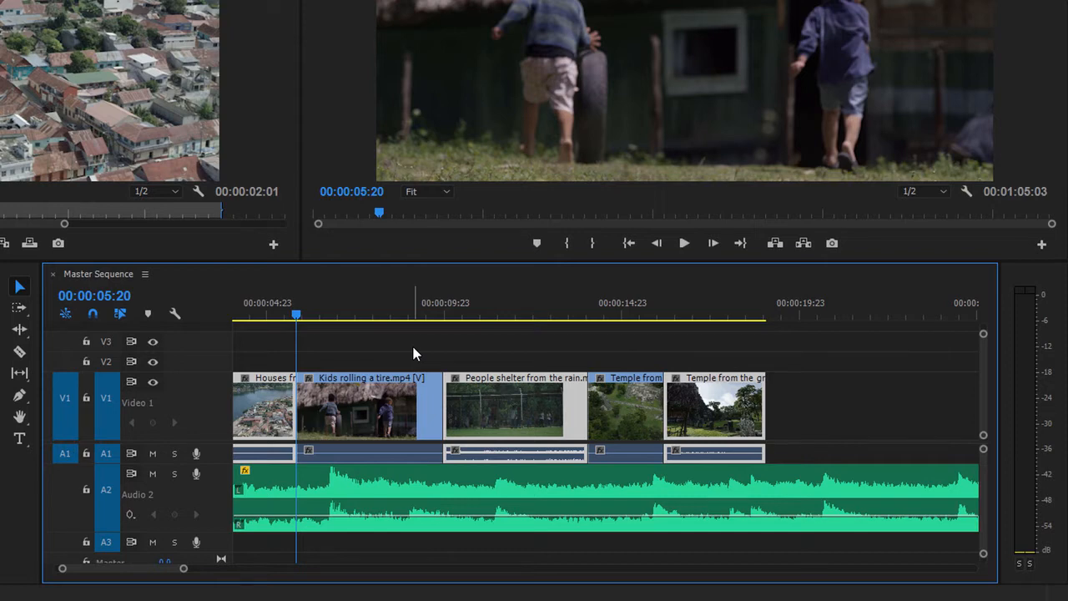
pyautogui.press('Delete')
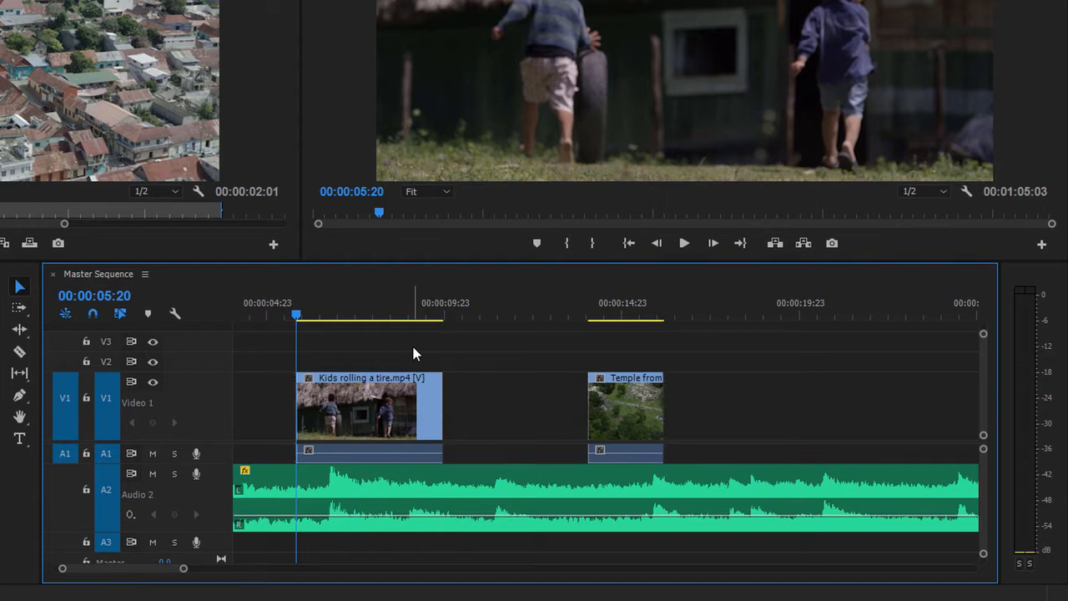
pyautogui.hotkey('ctrl', 'z')
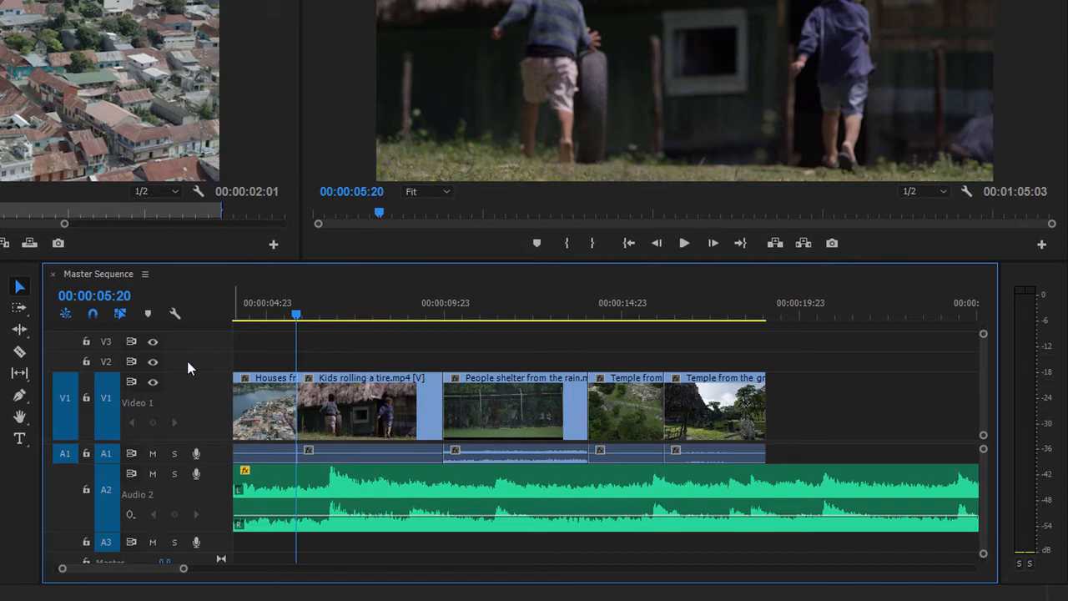
# - Use Track Select Forward to delete everything on all tracks from Kids rolling a tire.mp4 onward, and undo the deletion
pyautogui.click(18, 307)
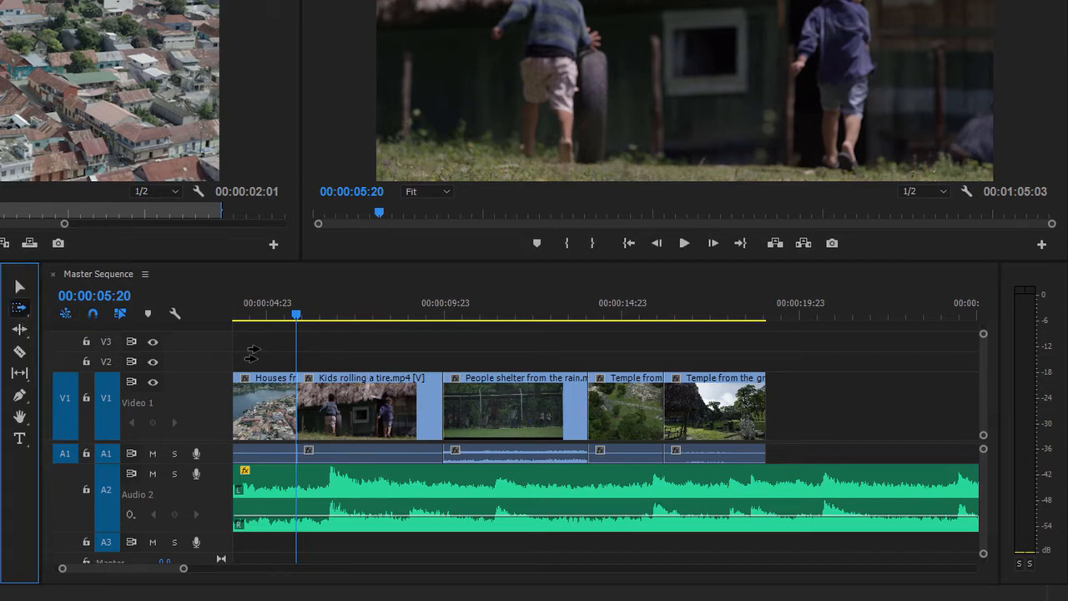
pyautogui.click(375, 410)
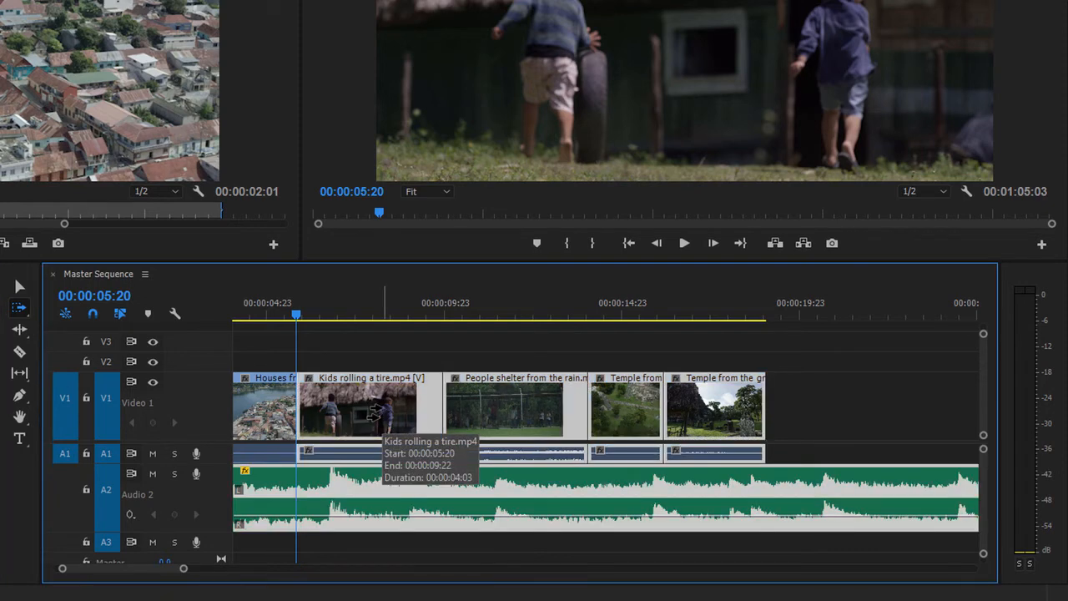
pyautogui.press('Delete')
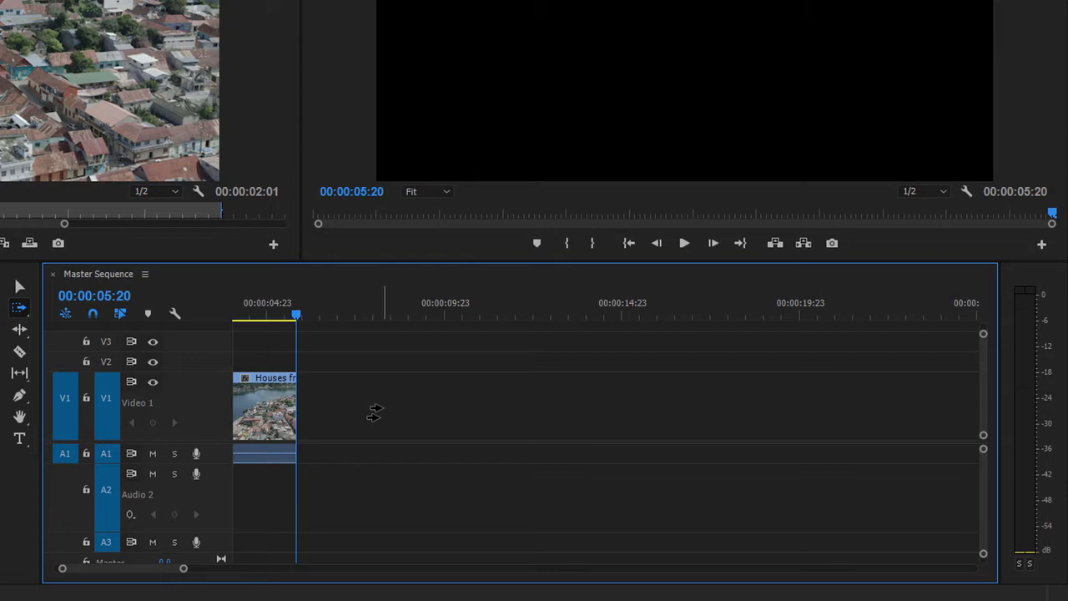
pyautogui.hotkey('ctrl', 'z')
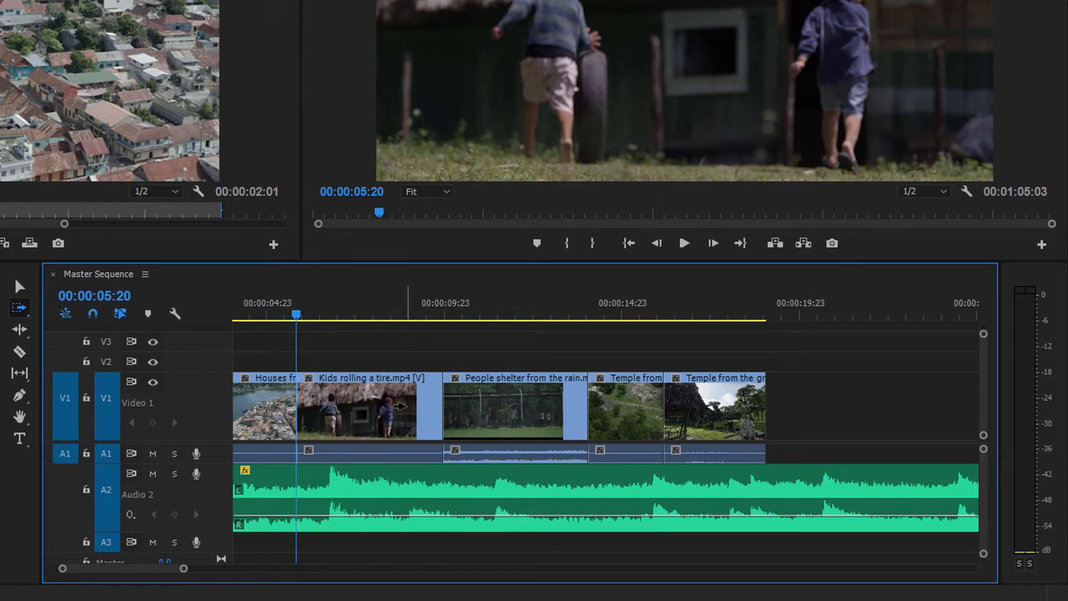
# - Select only V1 forward from Kids rolling a tire.mp4, and with Linked Selection off, from People shelter from the rain.mp4
pyautogui.click(401, 406)
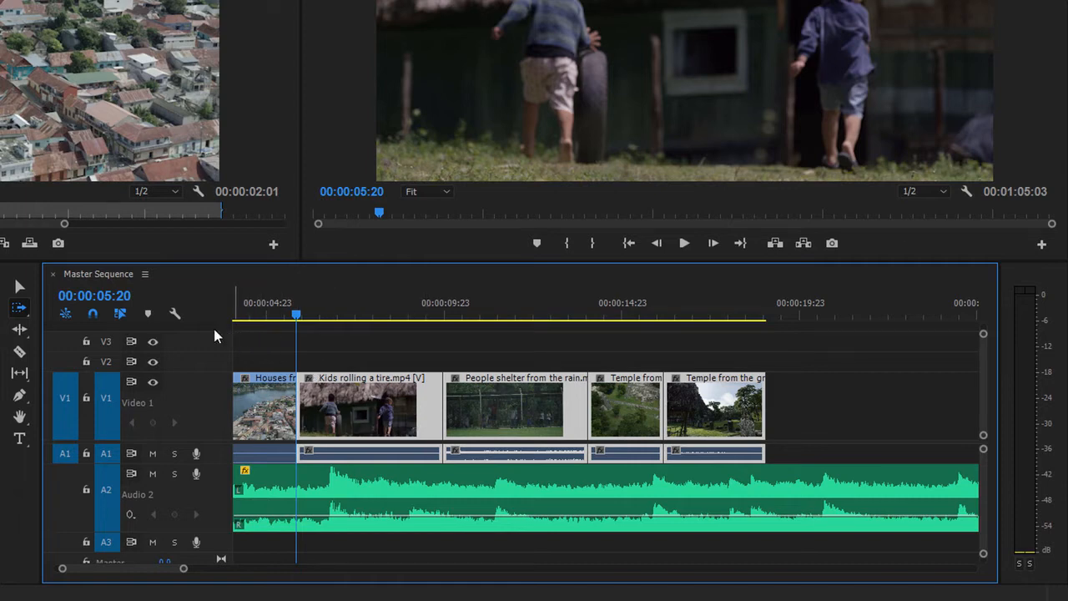
pyautogui.click(120, 313)
pyautogui.click(475, 398)
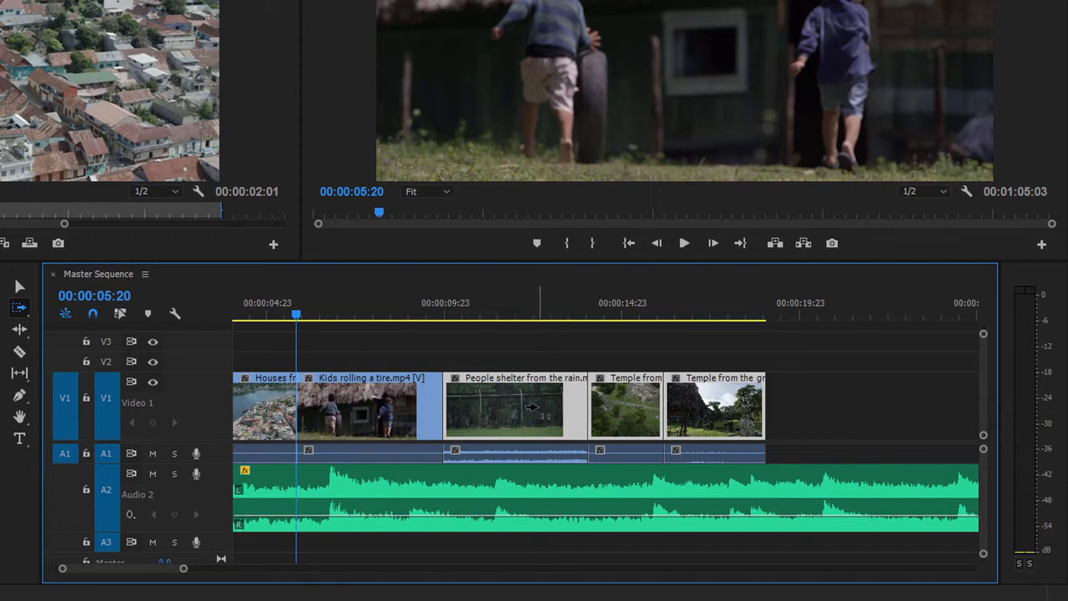
# - Turn Linked Selection back on and delete the V1 clips with their linked audio from People shelter from the rain.mp4 onward
pyautogui.click(121, 313)
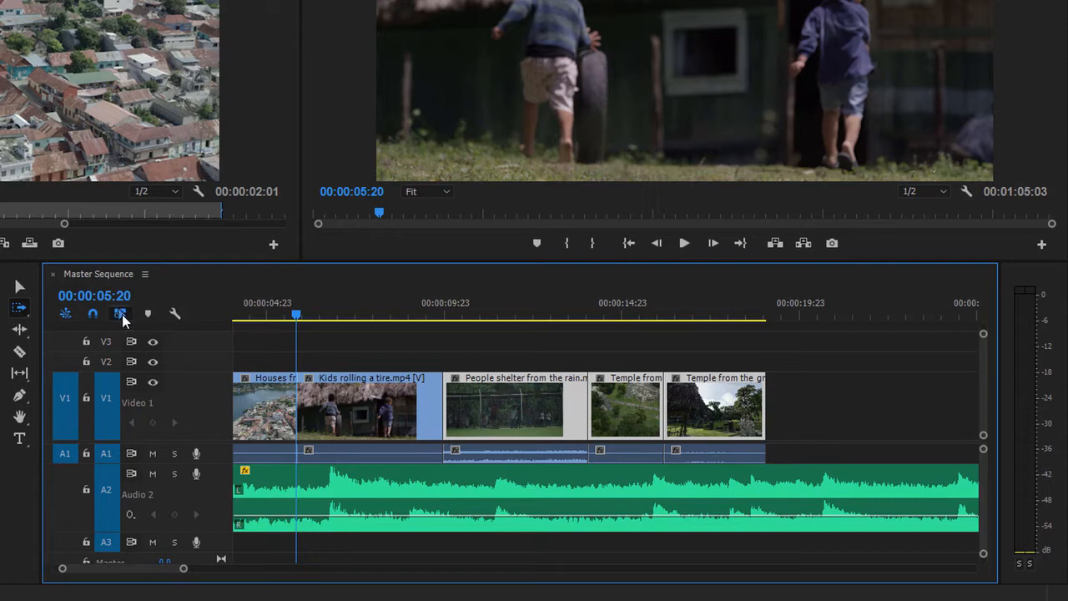
pyautogui.click(491, 398)
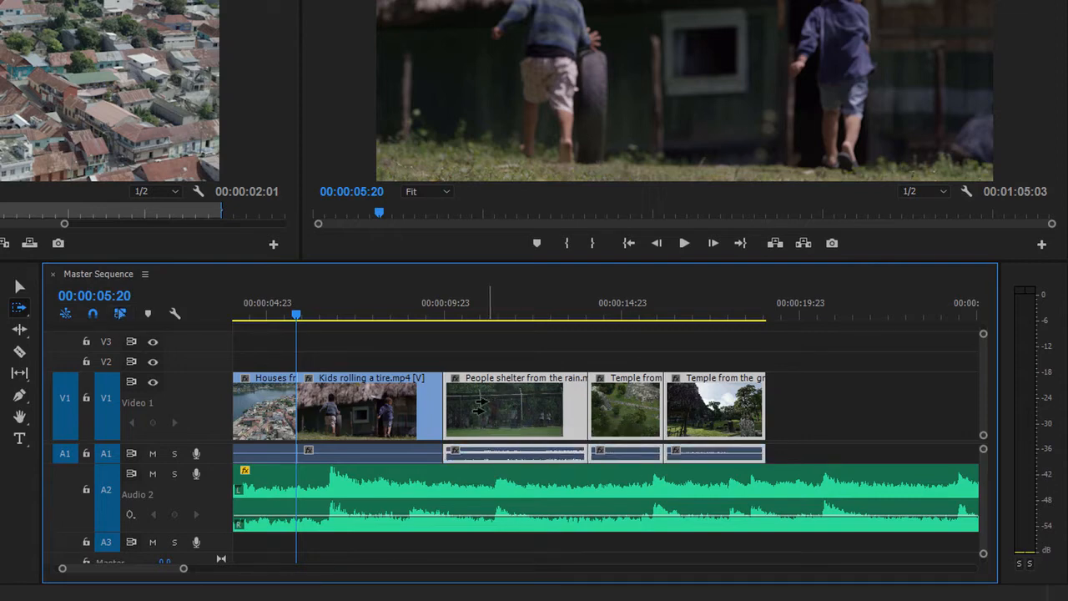
pyautogui.press('Delete')
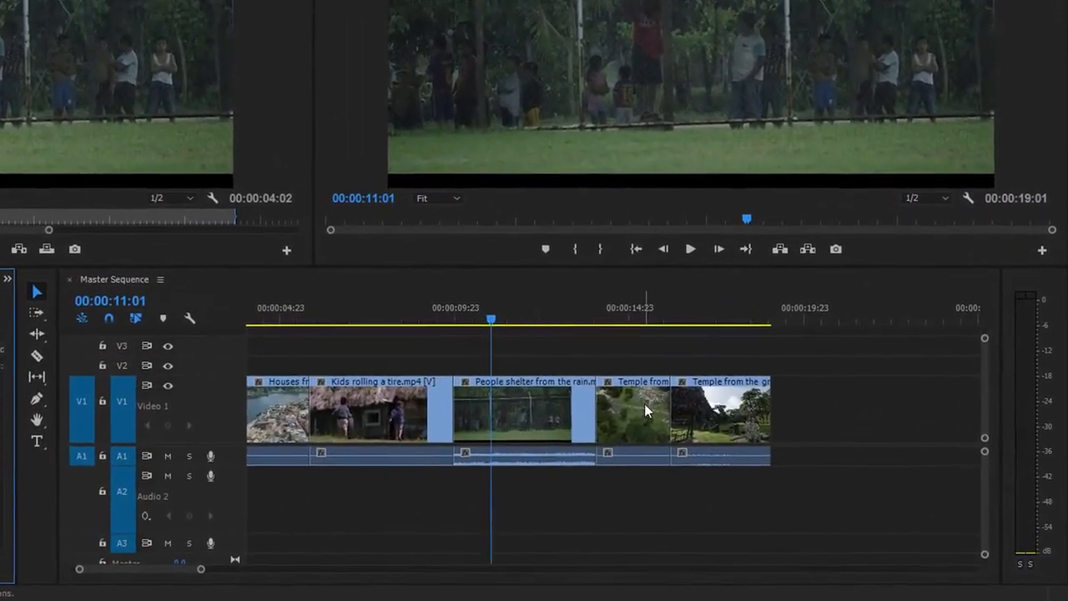
# - Move the Temple from above clip on V1 to the start of Kids rolling a tire.mp4, overwriting the beginning of that clip
pyautogui.click(608, 429)
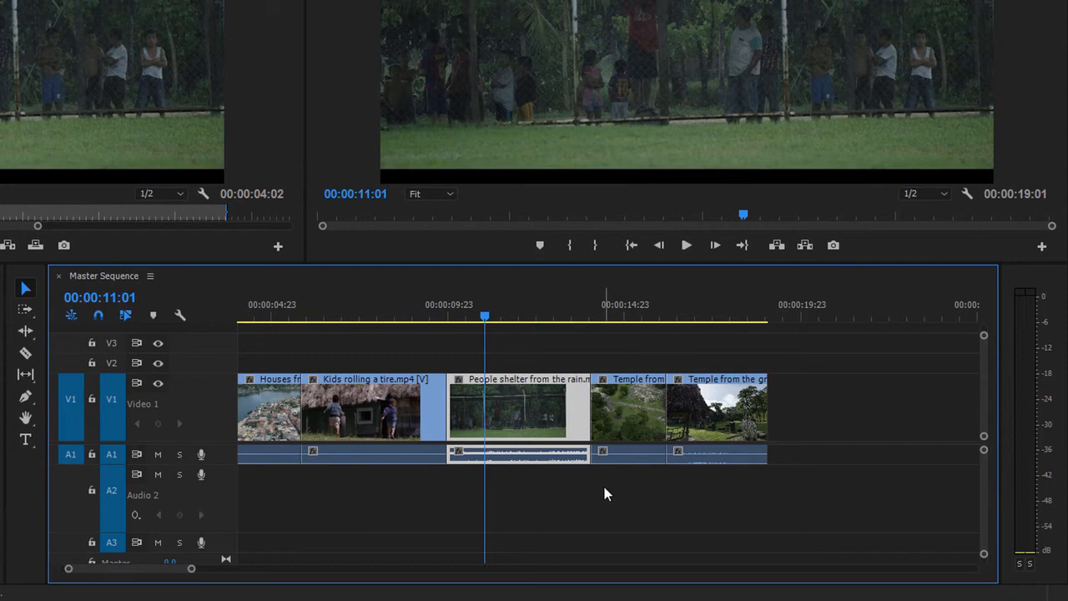
pyautogui.click(625, 409)
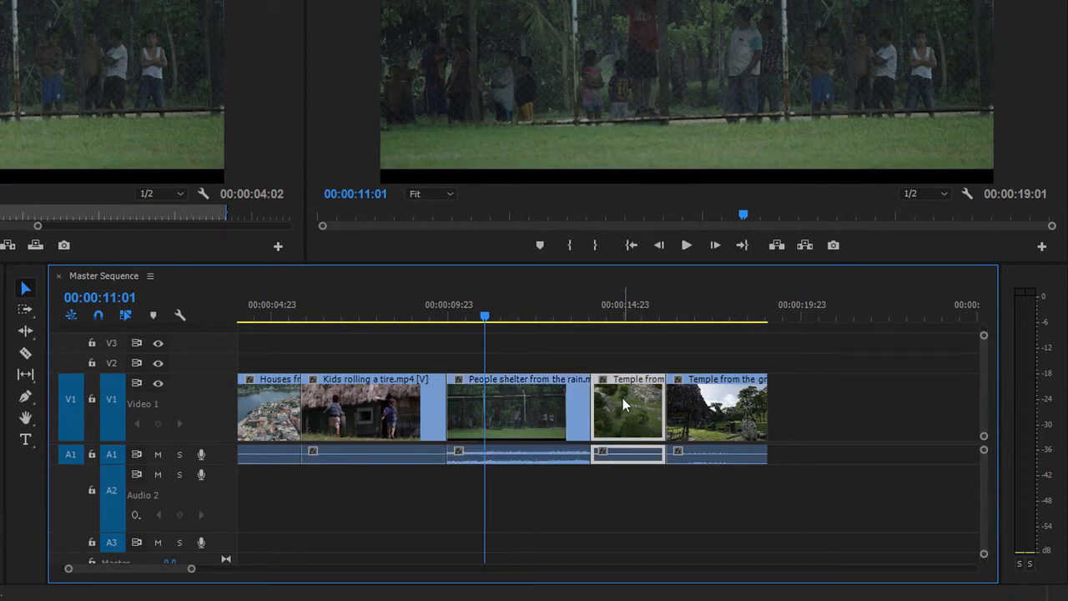
pyautogui.moveTo(627, 409); pyautogui.dragTo(349, 426)
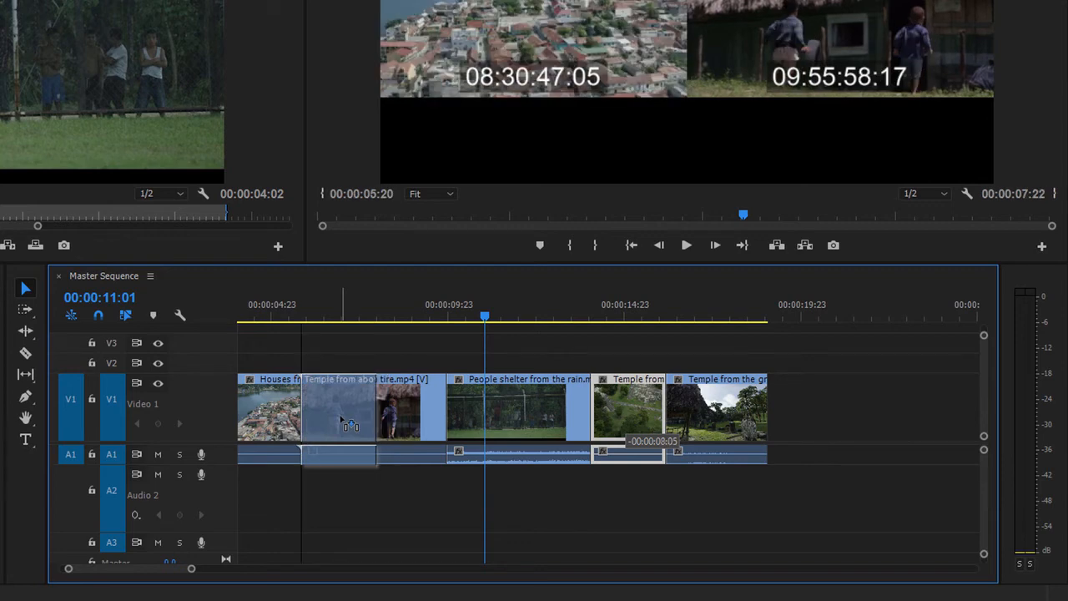
pyautogui.moveTo(342, 419); pyautogui.dragTo(345, 419)
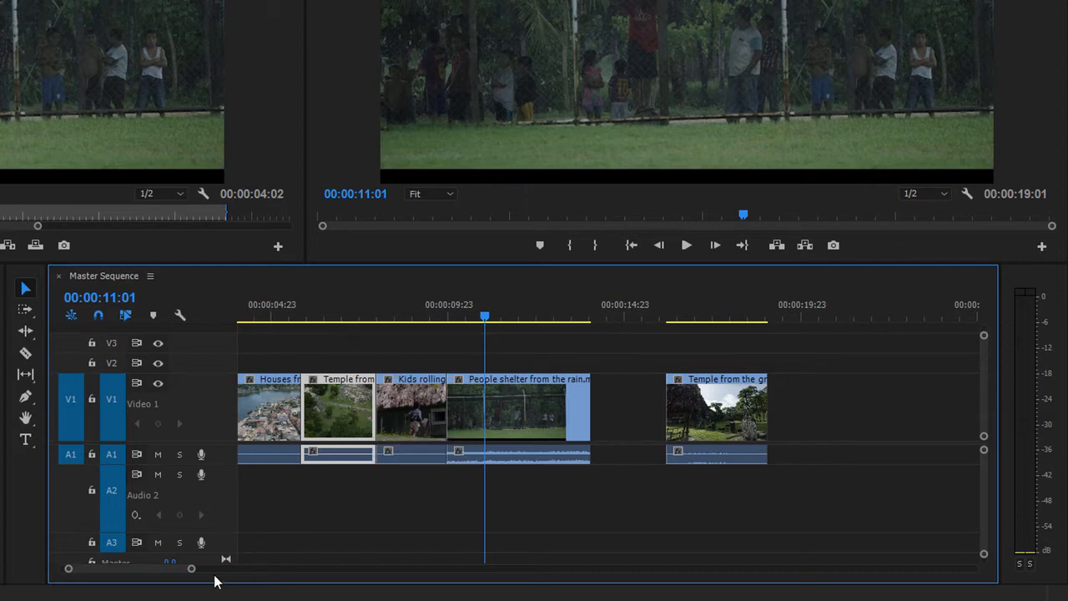
pyautogui.moveTo(191, 573); pyautogui.dragTo(176, 574)
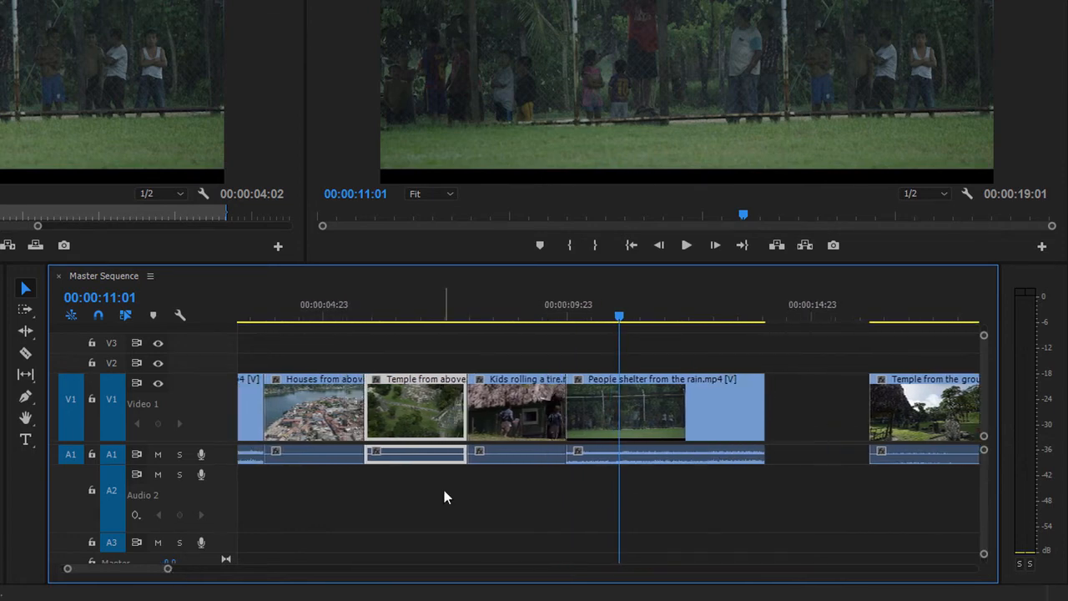
# - Undo the overwrite move and insert the Temple from above clip at the start of Kids rolling a tire.mp4, pushing the following clips later
pyautogui.hotkey('ctrl', 'z')
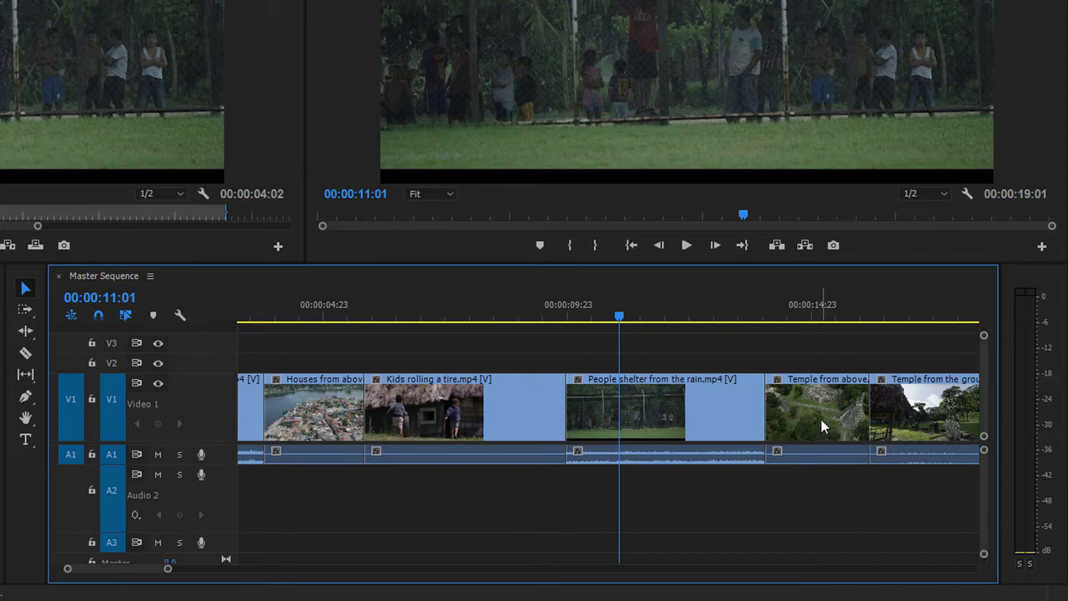
pyautogui.moveTo(821, 419); pyautogui.dragTo(423, 422)
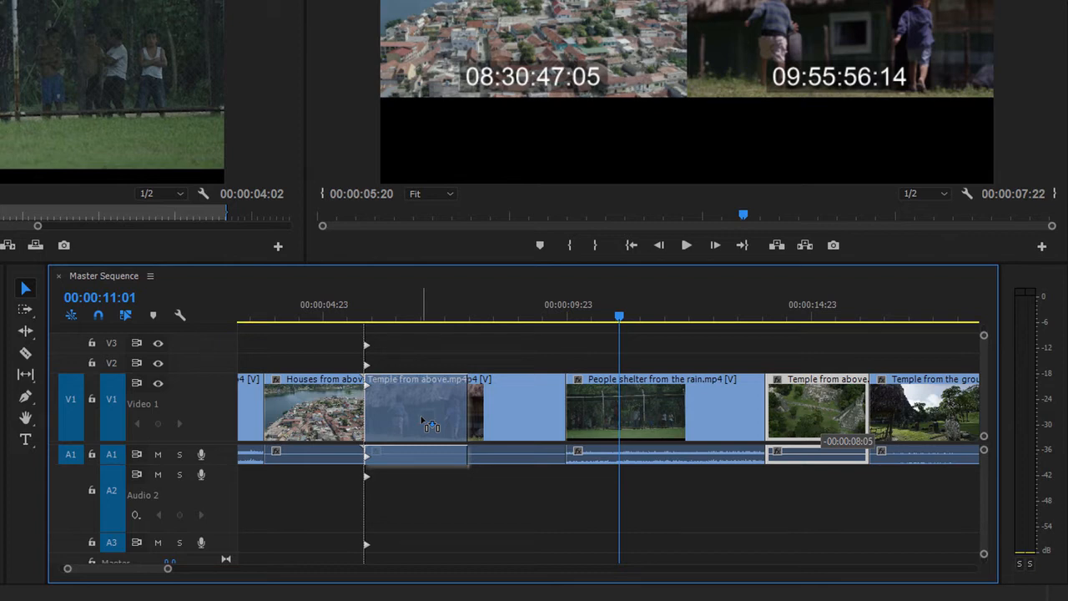
pyautogui.moveTo(431, 425); pyautogui.dragTo(421, 425)
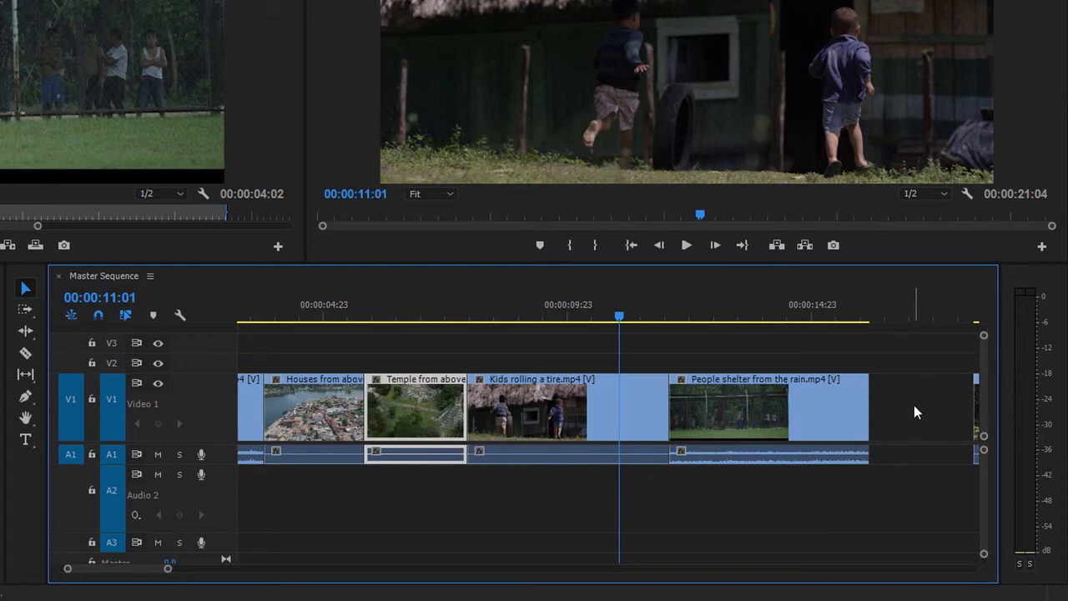
# - Select the inserted clip and each clip behind it in turn, through Temple from the ground, and undo the insert move
pyautogui.click(597, 406)
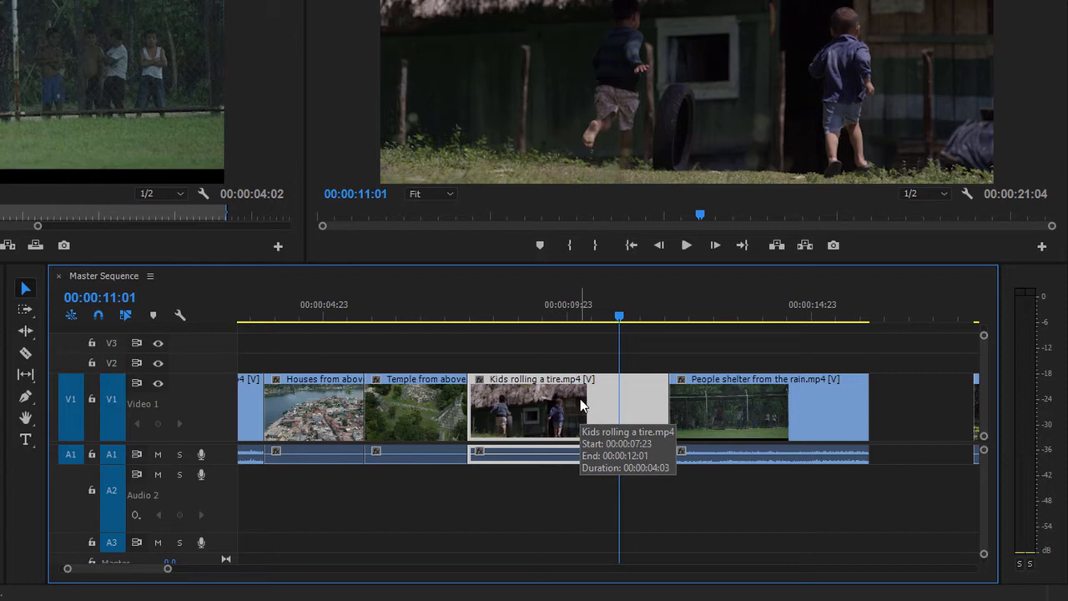
pyautogui.click(451, 401)
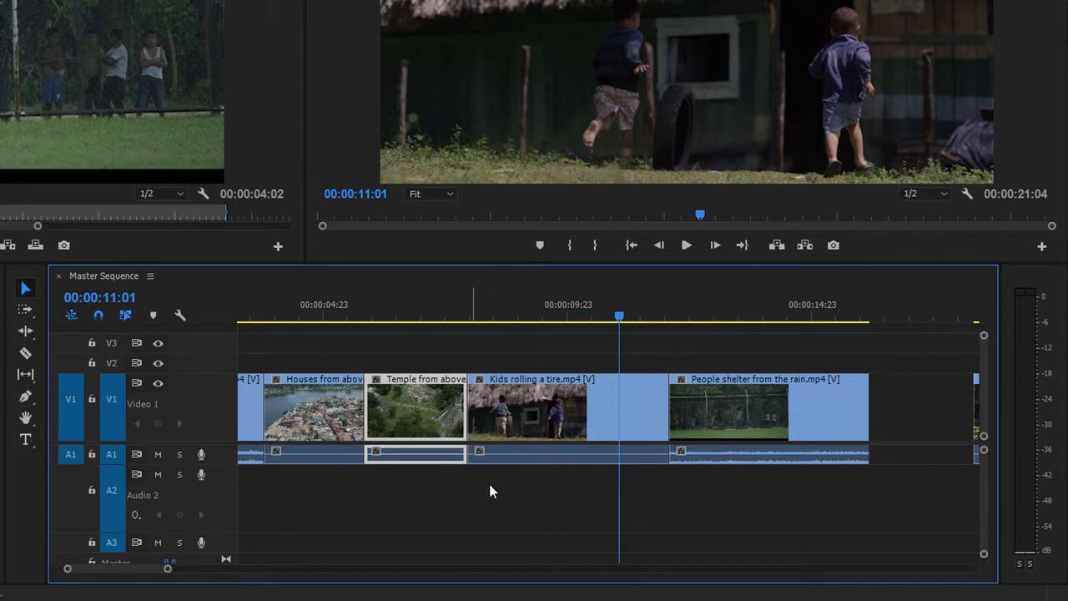
pyautogui.click(528, 432)
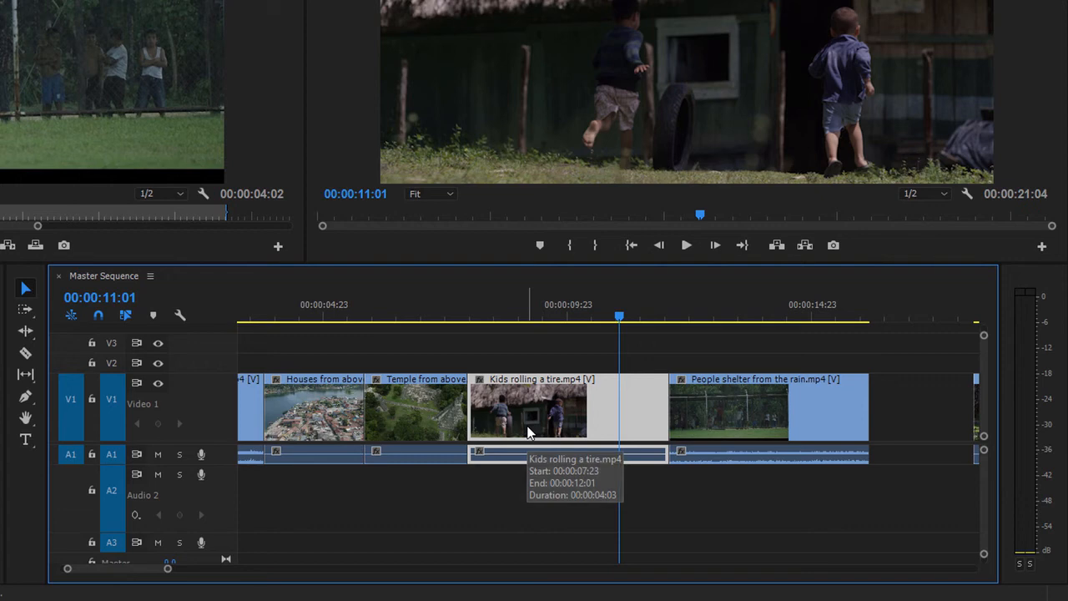
pyautogui.click(715, 421)
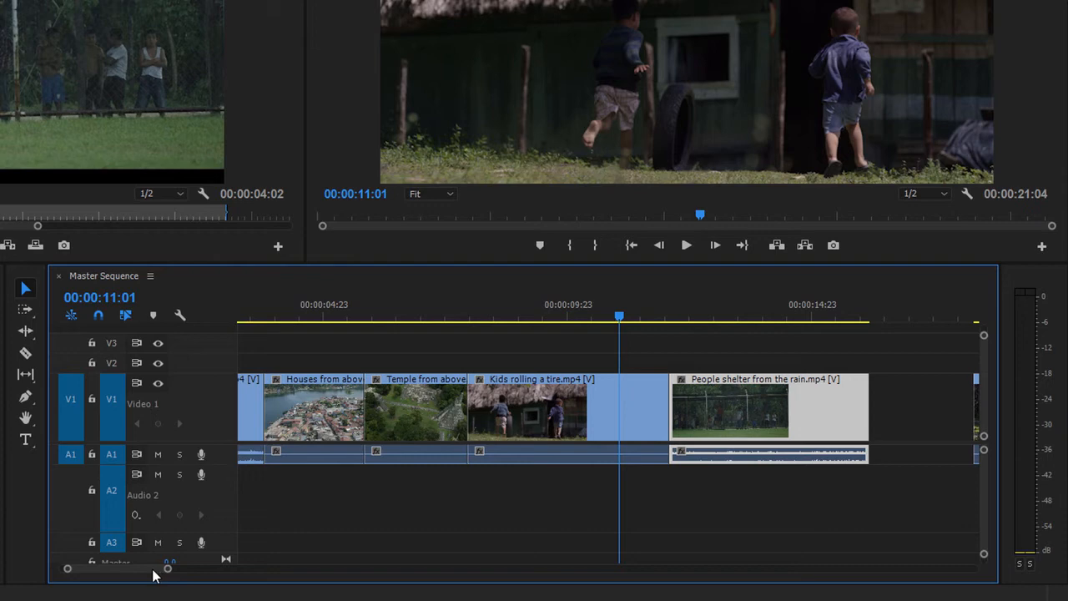
pyautogui.moveTo(153, 574); pyautogui.dragTo(159, 574)
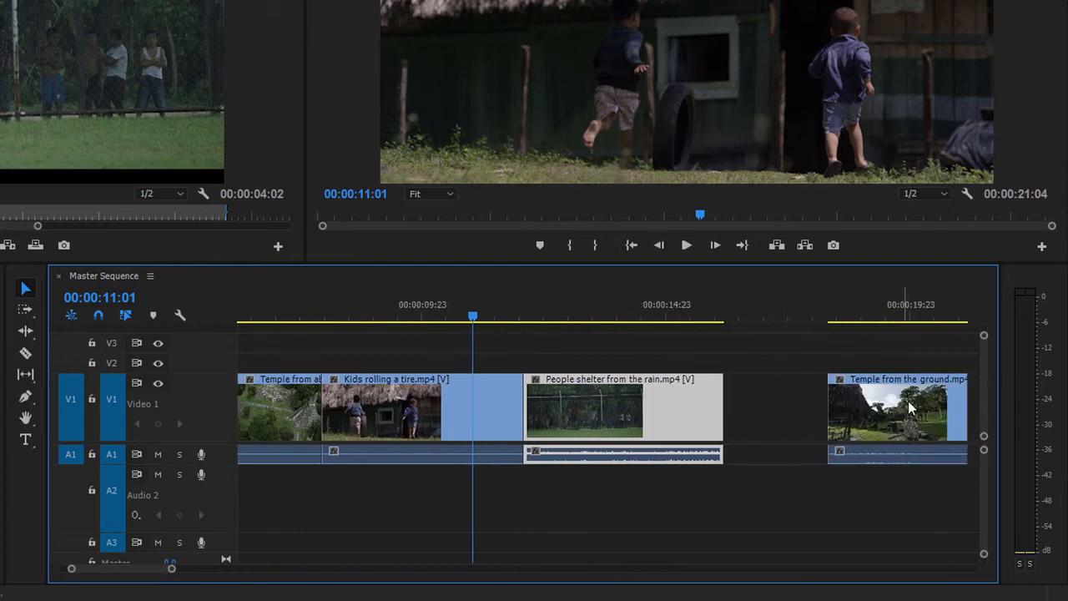
pyautogui.click(877, 410)
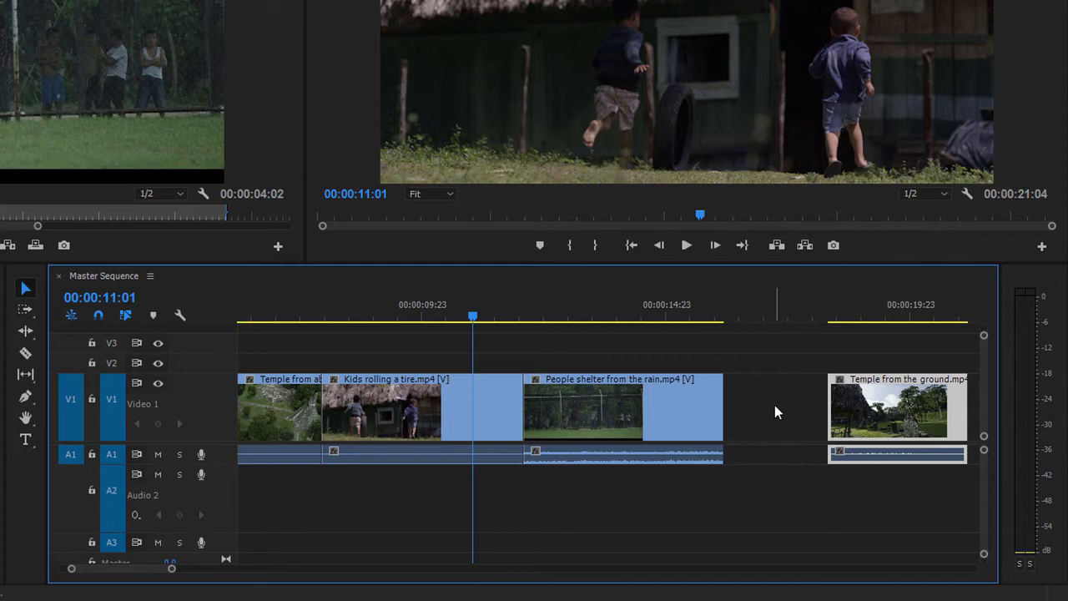
pyautogui.hotkey('ctrl', 'z')
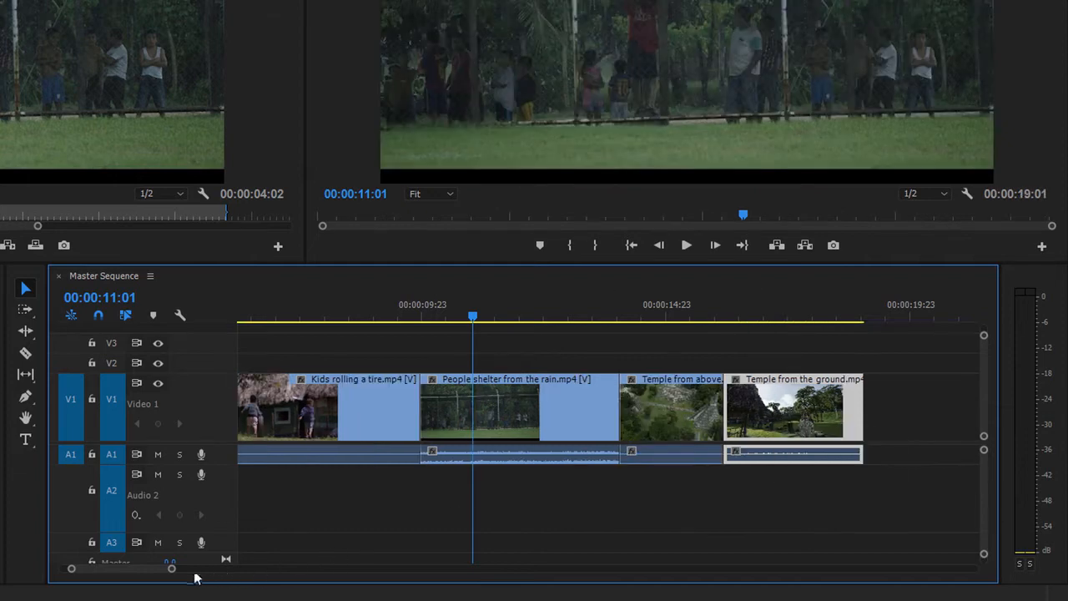
pyautogui.scroll(2, 165, 574)
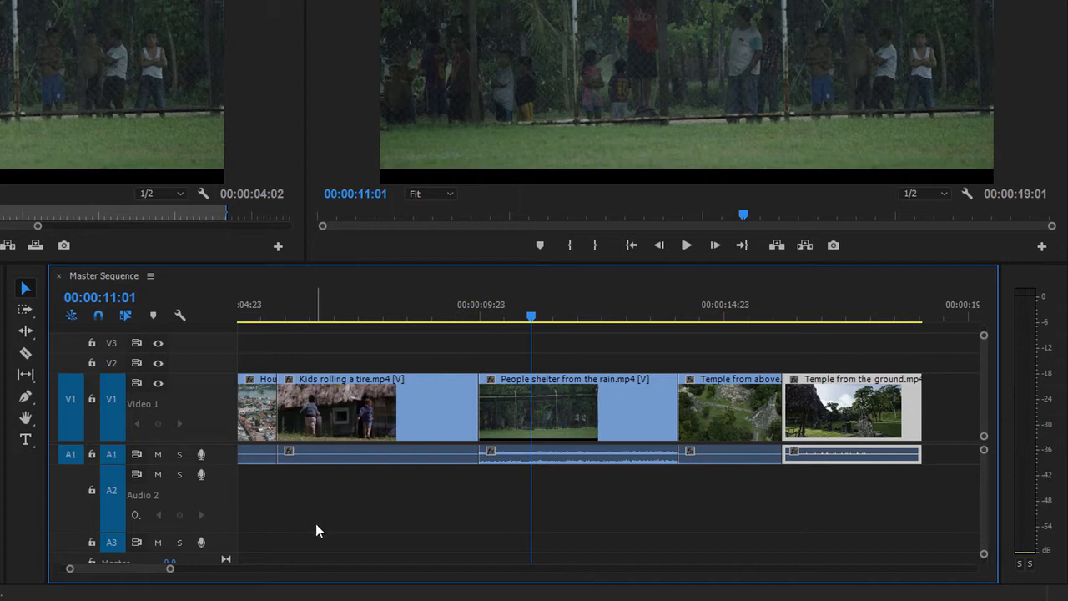
# - Turn Linked Selection off, select the video and audio of Kids rolling a tire.mp4 separately, and turn Linked Selection back on
pyautogui.click(127, 317)
pyautogui.click(418, 420)
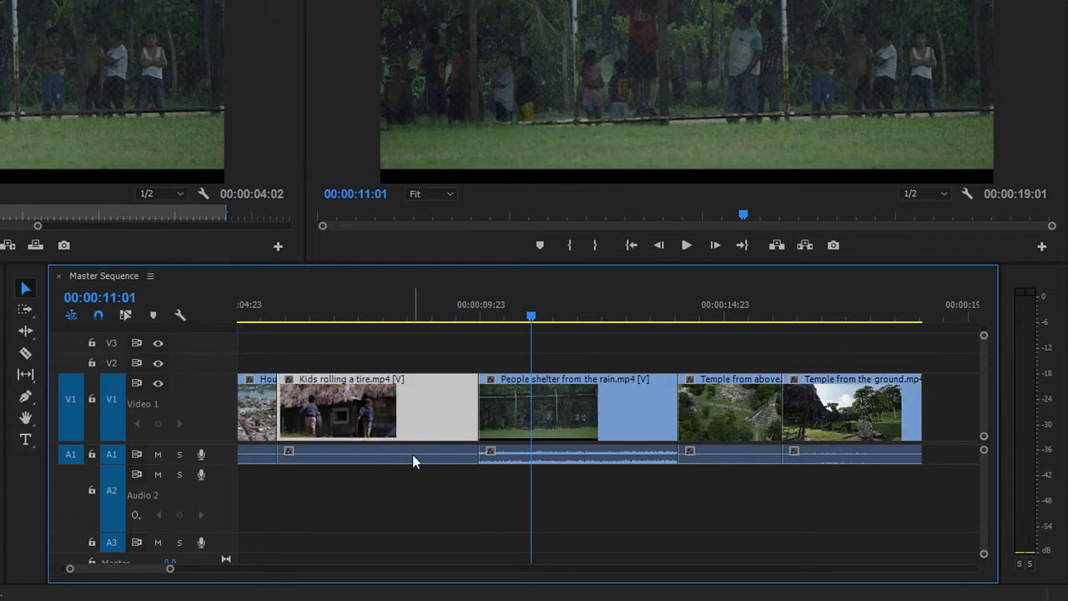
pyautogui.click(412, 454)
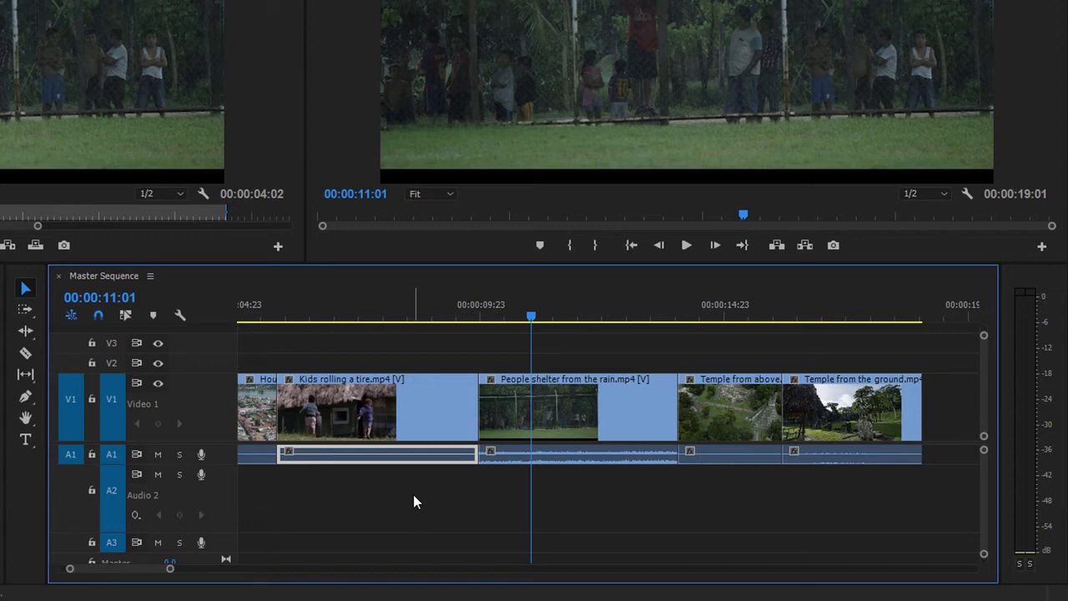
pyautogui.click(126, 314)
# - Unlink the video and audio of People shelter from the rain.mp4
pyautogui.click(588, 421)
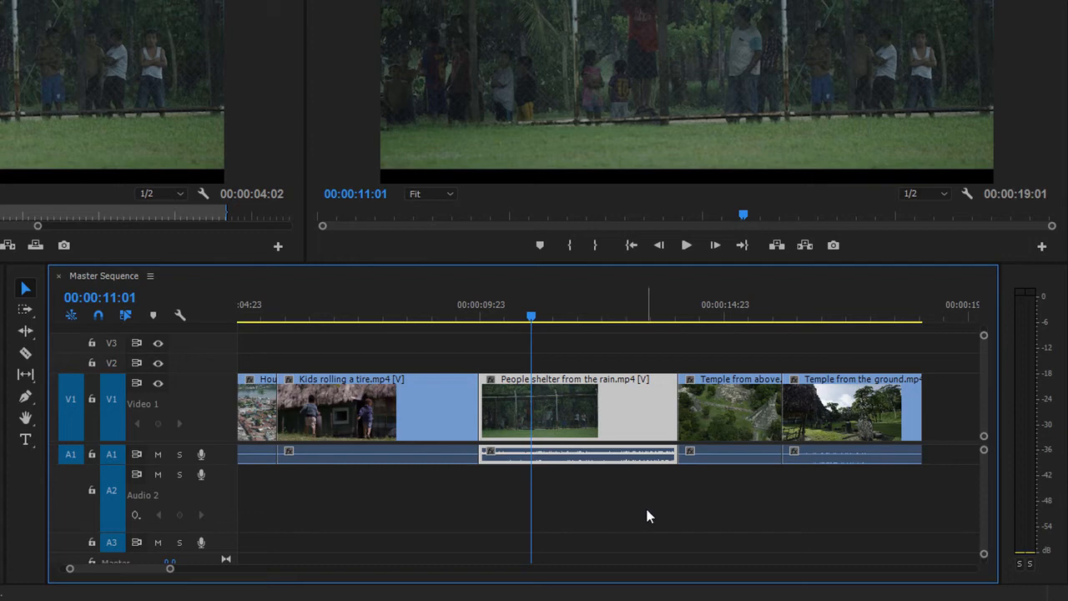
pyautogui.rightClick(623, 422)
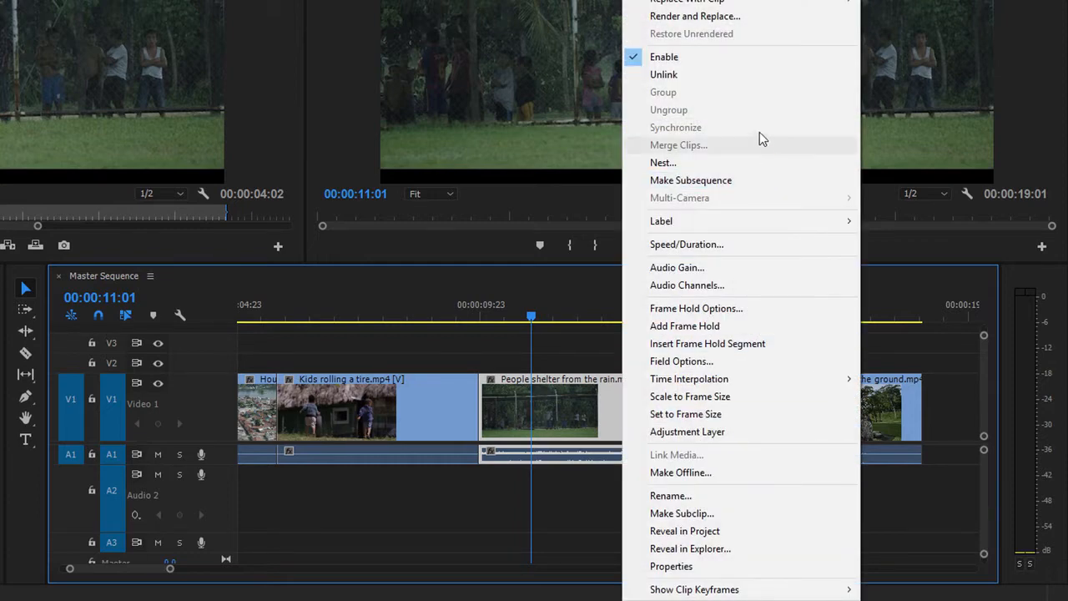
pyautogui.click(741, 77)
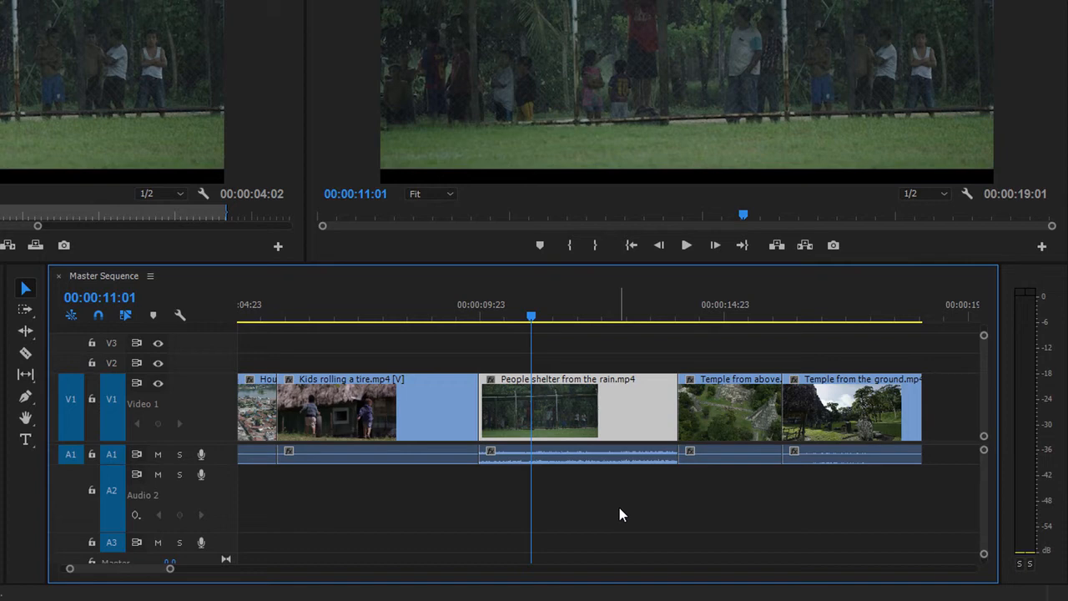
# - Try moving only the video of People shelter from the rain.mp4 onto Kids rolling a tire.mp4, undo it, and select its video and audio separately
pyautogui.moveTo(632, 418); pyautogui.dragTo(422, 419)
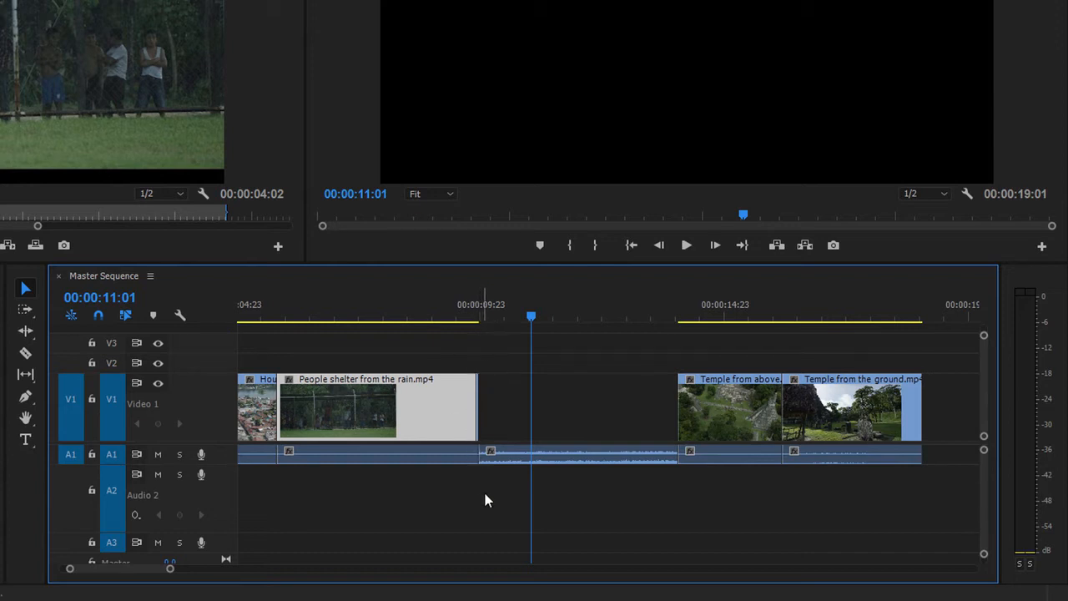
pyautogui.hotkey('ctrl', 'z')
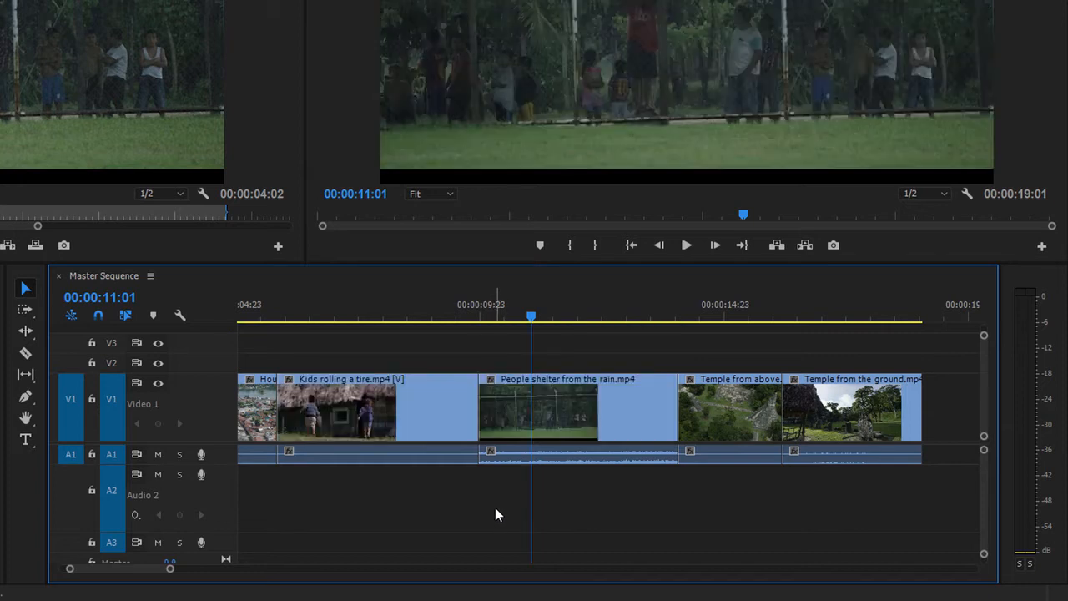
pyautogui.click(615, 419)
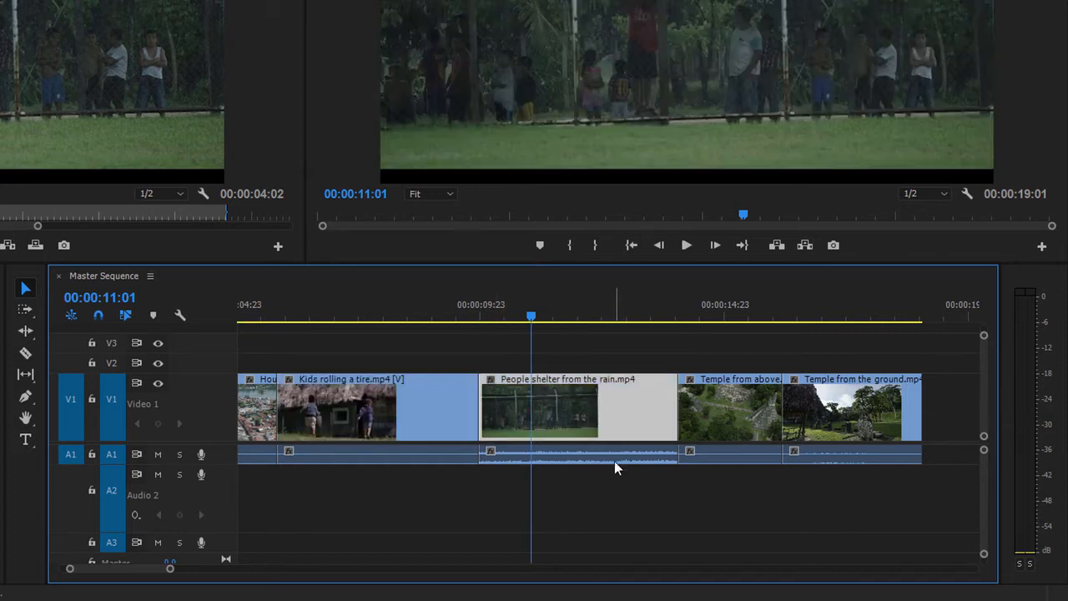
pyautogui.keyDown('alt'); pyautogui.click(613, 457); pyautogui.keyUp('alt')
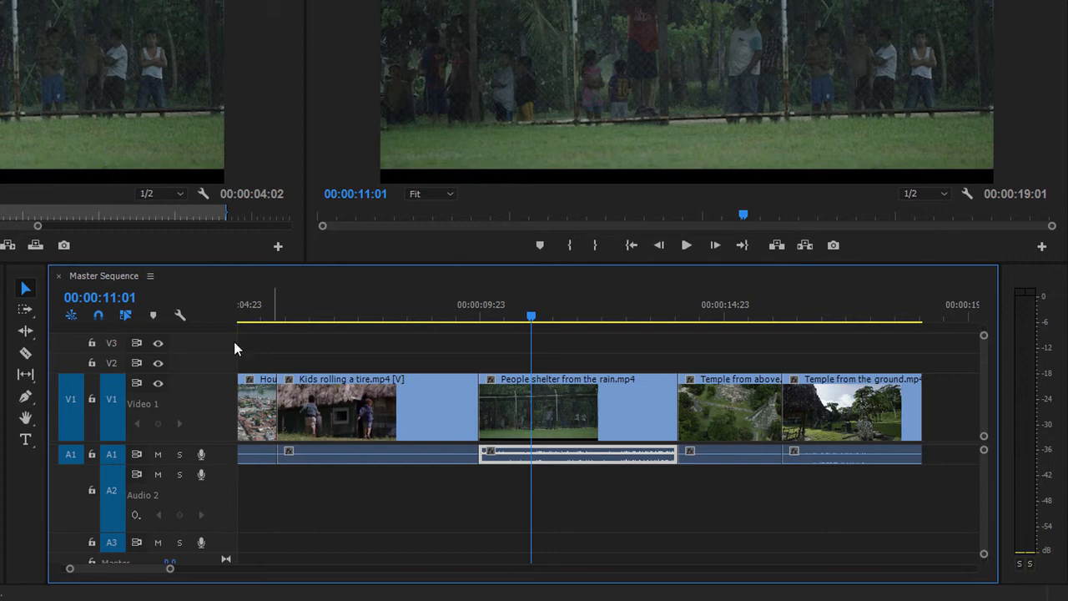
# - With Linked Selection off, select the last three V1 video clips and move them earlier so they overlap the end of Kids rolling a tire.mp4
pyautogui.click(125, 316)
pyautogui.click(868, 388)
pyautogui.moveTo(873, 352); pyautogui.dragTo(587, 406)
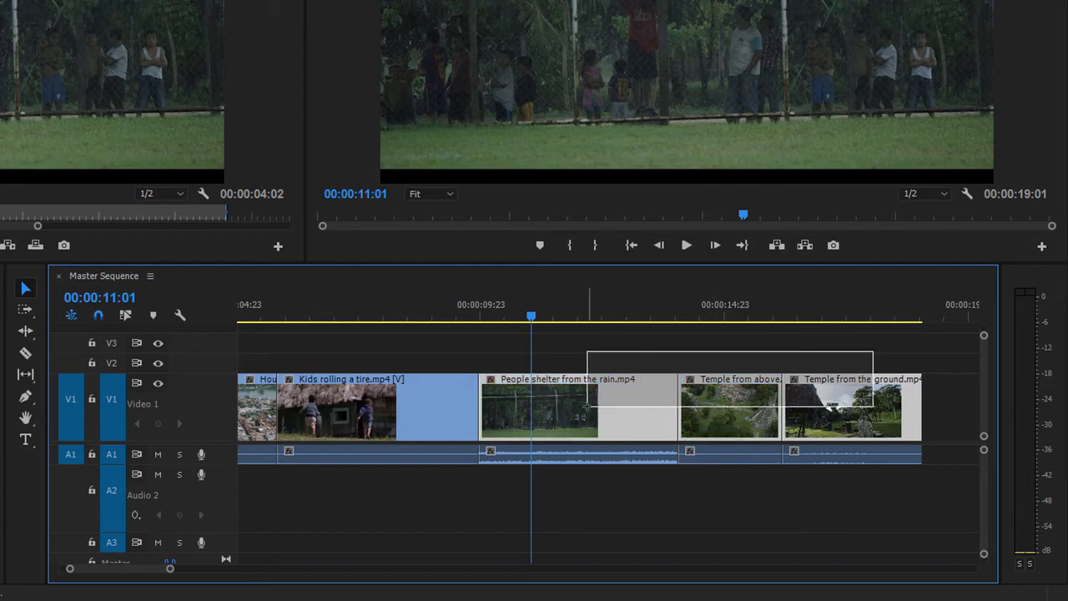
pyautogui.moveTo(588, 406); pyautogui.dragTo(529, 418)
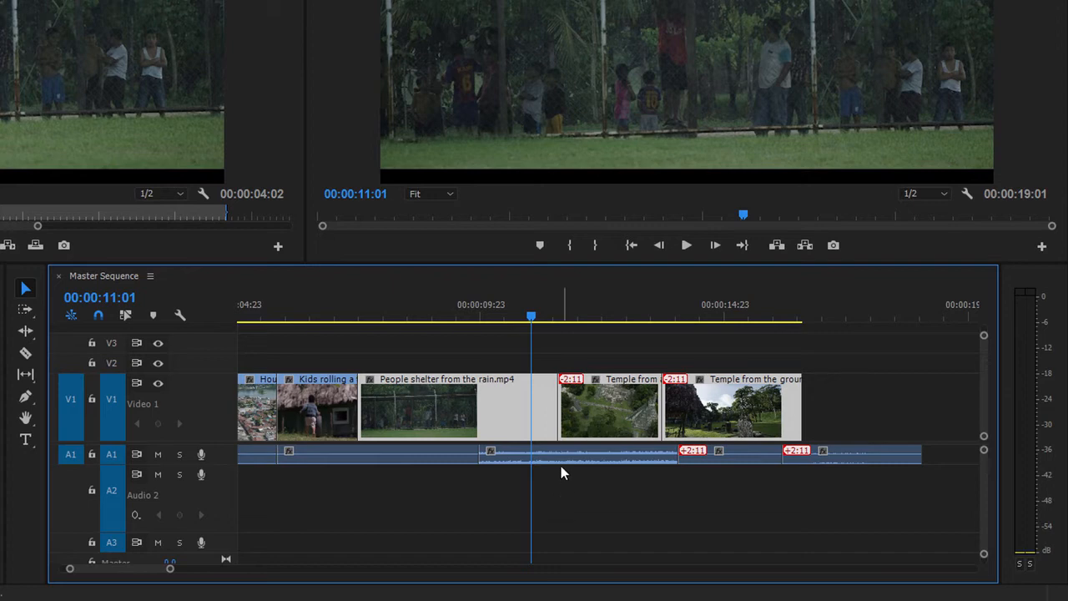
# - Examine the sync of the moved clips by selecting the People shelter from the rain.mp4 video and audio and both Temple videos
pyautogui.click(558, 457)
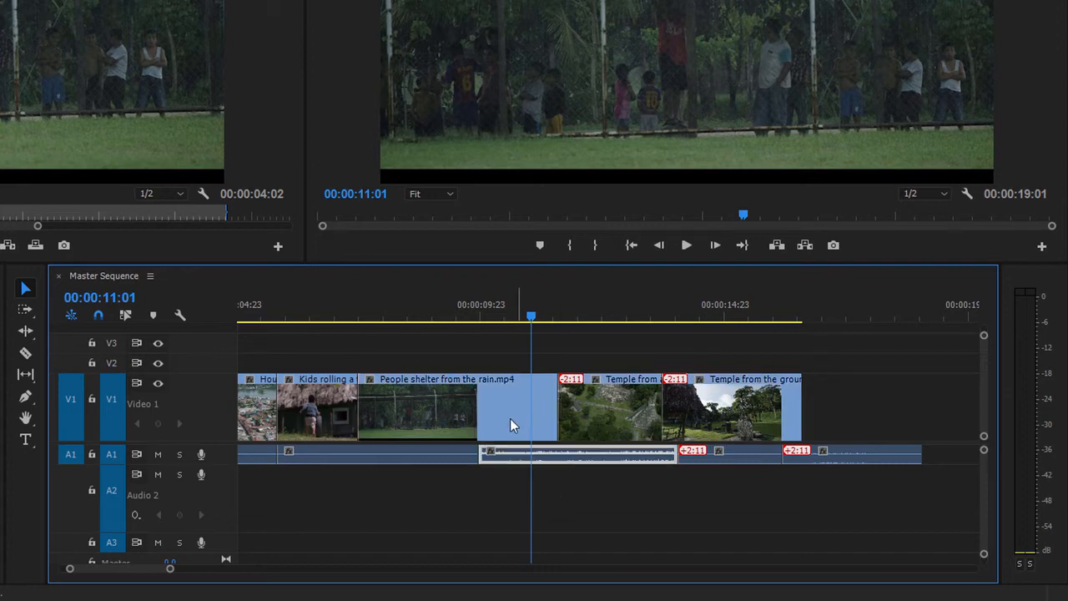
pyautogui.click(509, 418)
pyautogui.click(524, 457)
pyautogui.click(508, 427)
pyautogui.click(515, 453)
pyautogui.click(634, 415)
pyautogui.click(707, 418)
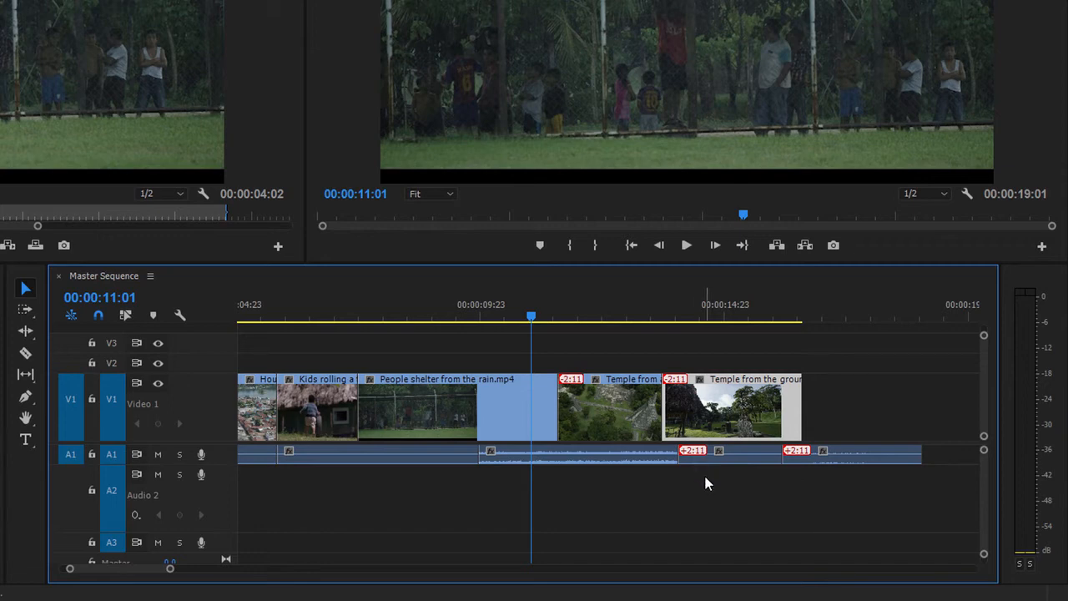
# - Undo the move of the three V1 video clips and turn Linked Selection back on
pyautogui.hotkey('ctrl', 'z')
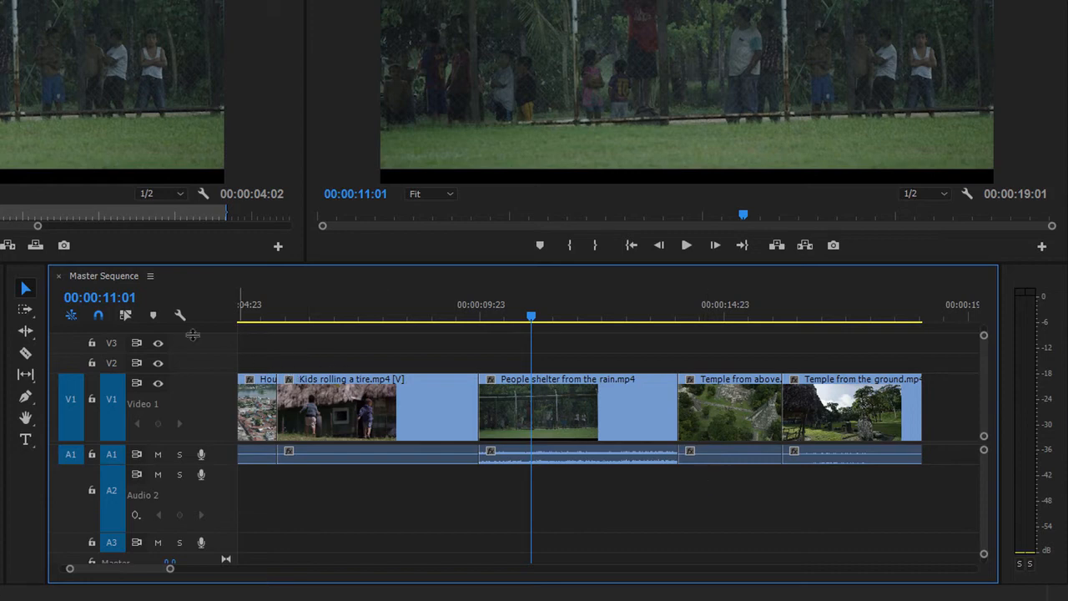
pyautogui.click(126, 316)
# - Try cutting the unlinked People shelter from the rain.mp4 video near its middle and moving the first part to the start of Kids rolling a tire.mp4
pyautogui.click(26, 354)
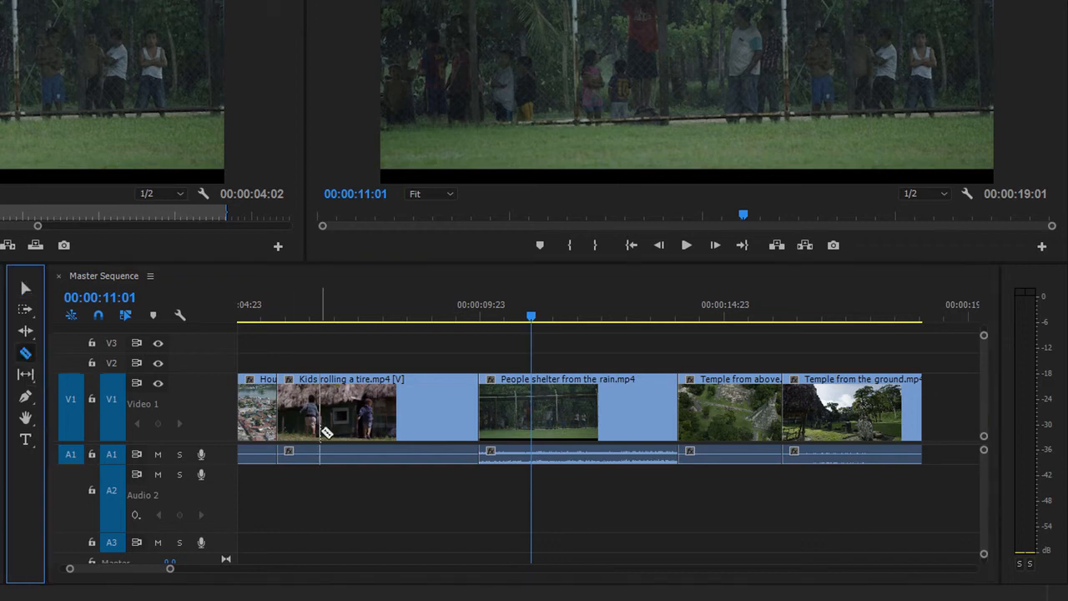
pyautogui.click(577, 411)
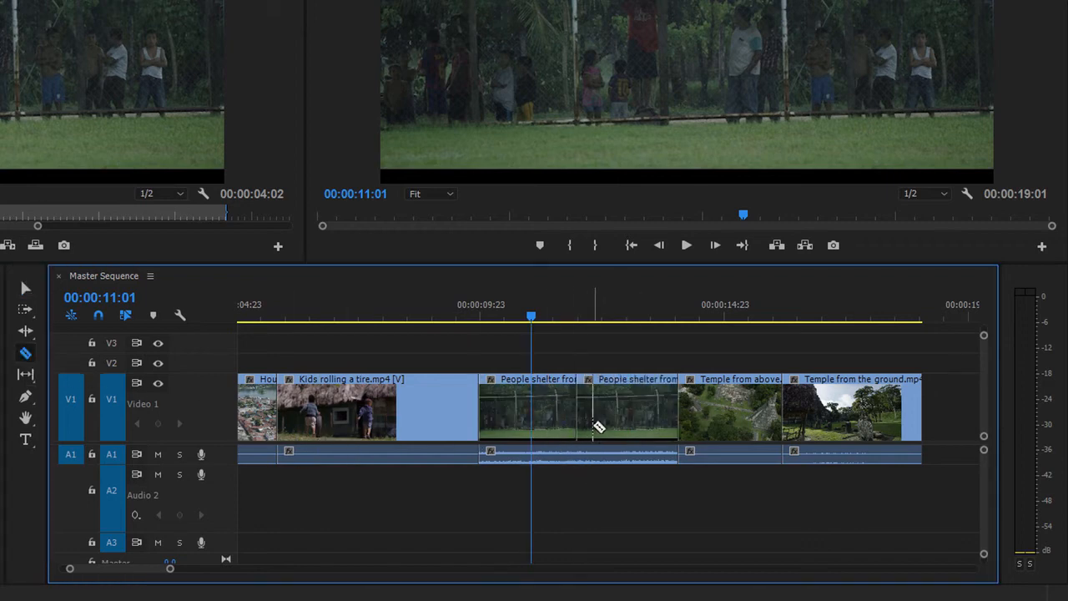
pyautogui.click(26, 288)
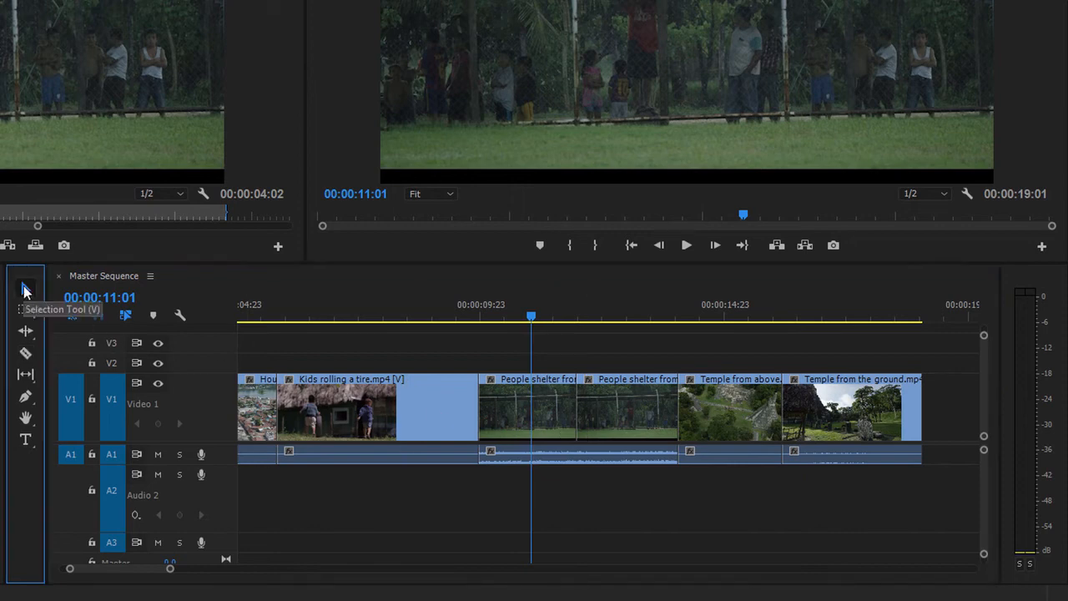
pyautogui.moveTo(515, 421); pyautogui.dragTo(317, 418)
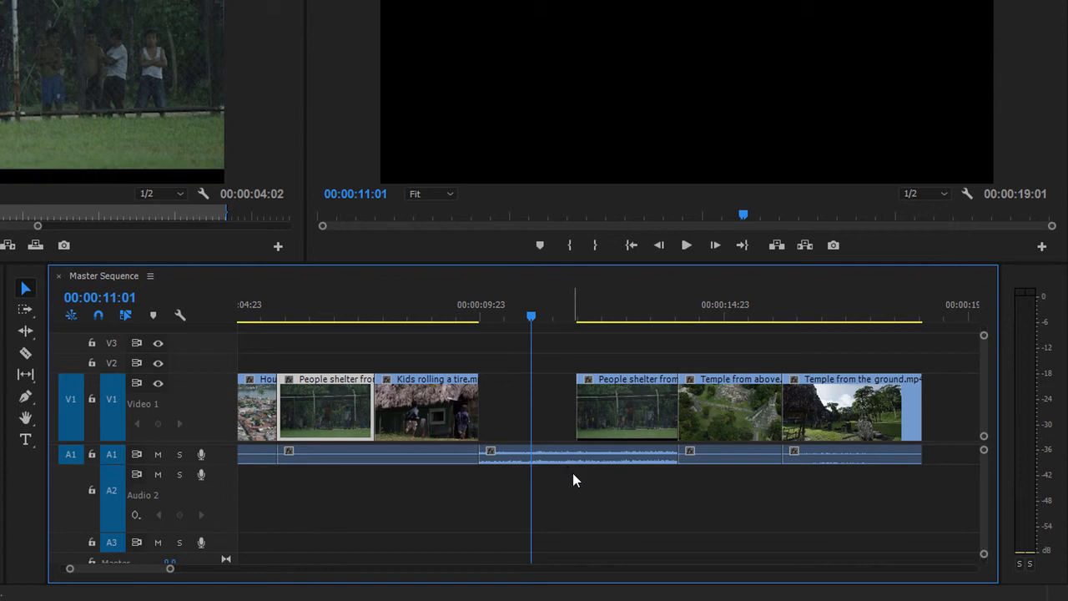
pyautogui.hotkey('ctrl', 'z')
pyautogui.hotkey('ctrl', 'z')
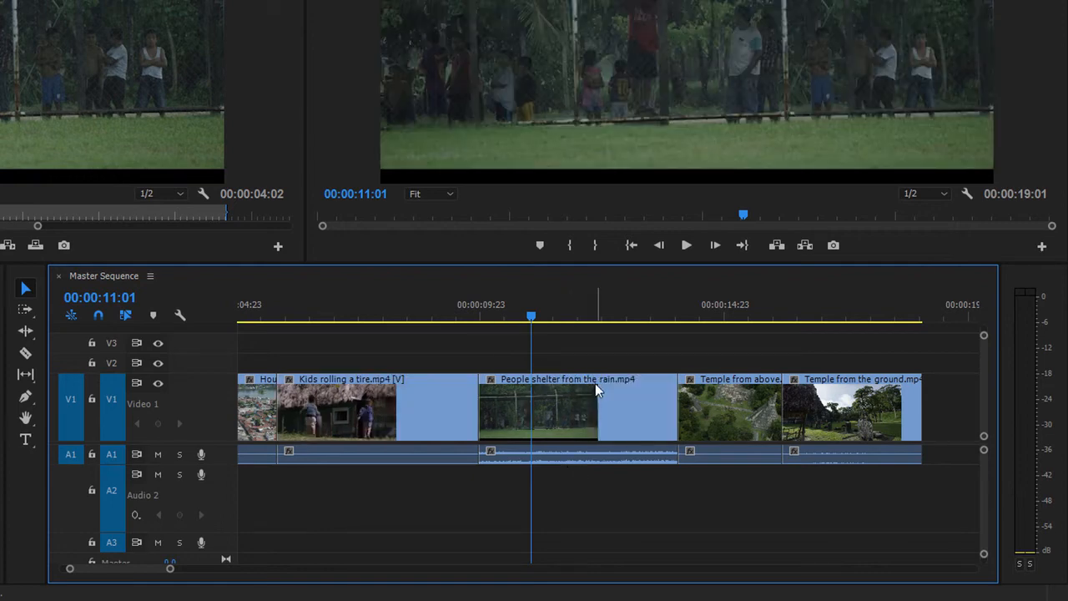
# - Select both the video and audio of People shelter from the rain.mp4 and link them again
pyautogui.moveTo(592, 352); pyautogui.dragTo(616, 504)
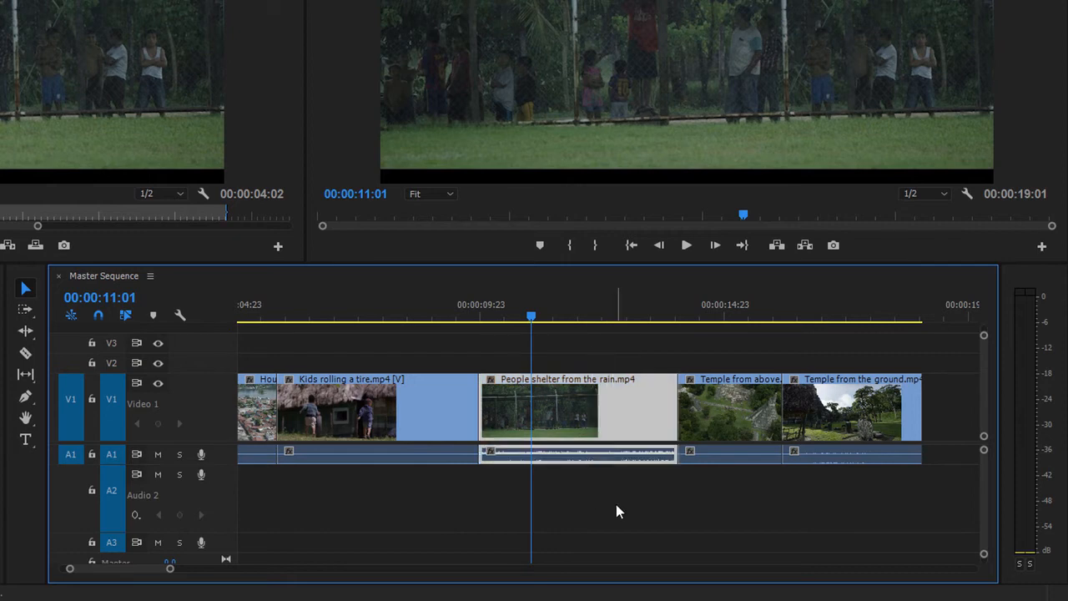
pyautogui.rightClick(618, 408)
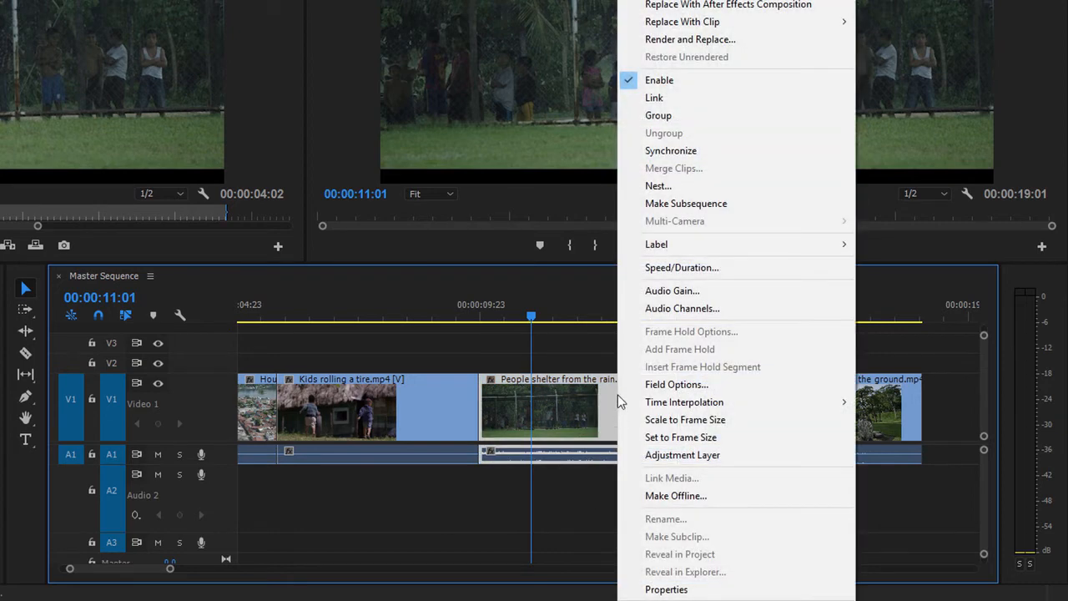
pyautogui.click(717, 98)
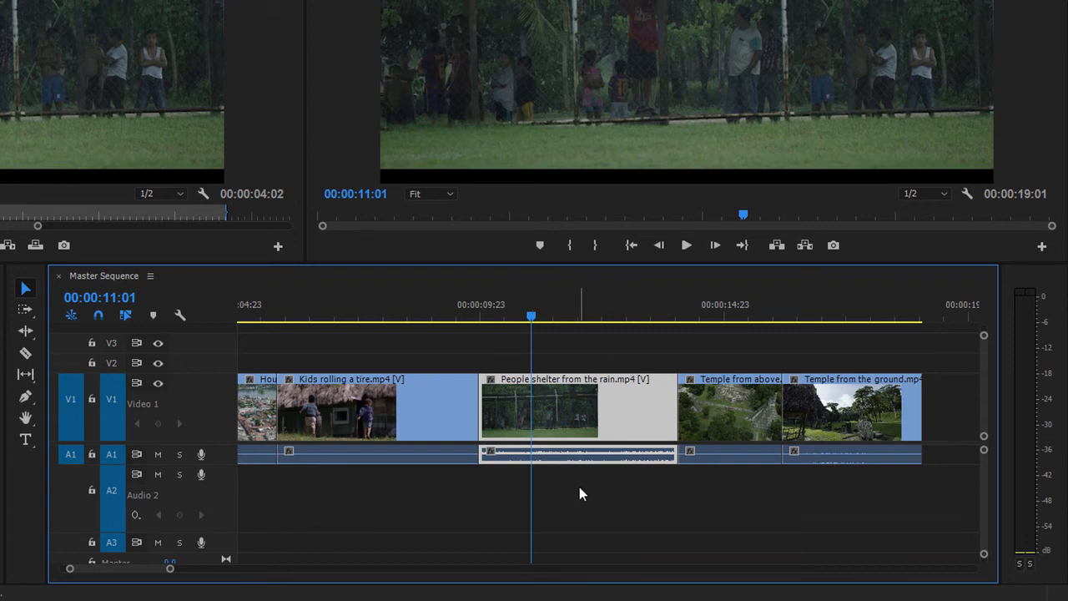
# - Split the linked People shelter from the rain.mp4 clip shortly after the playhead with the Razor tool, and return to the Selection tool
pyautogui.click(25, 352)
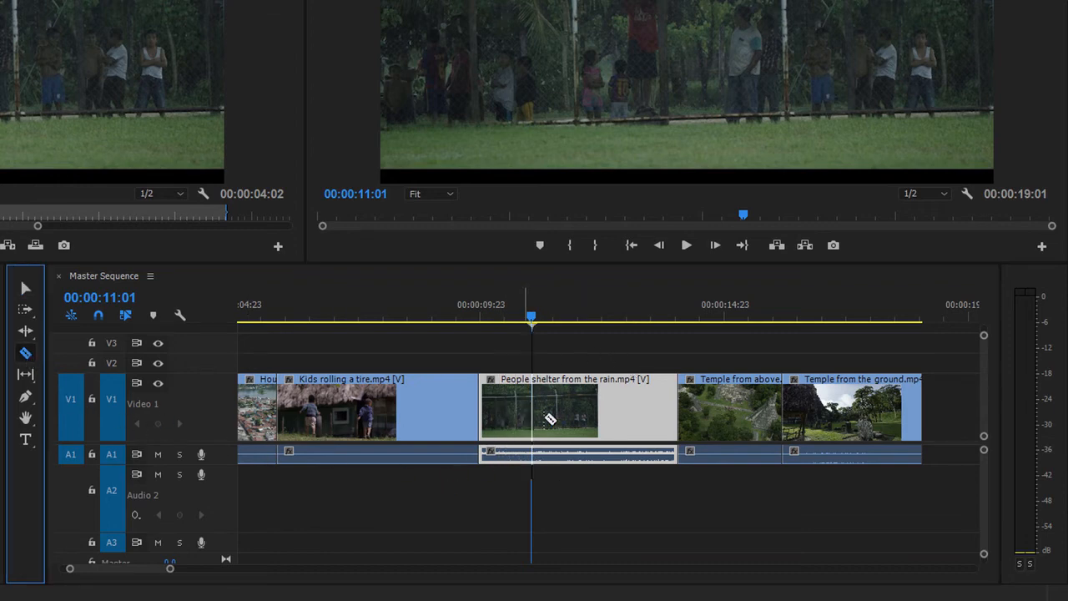
pyautogui.click(560, 415)
pyautogui.click(25, 289)
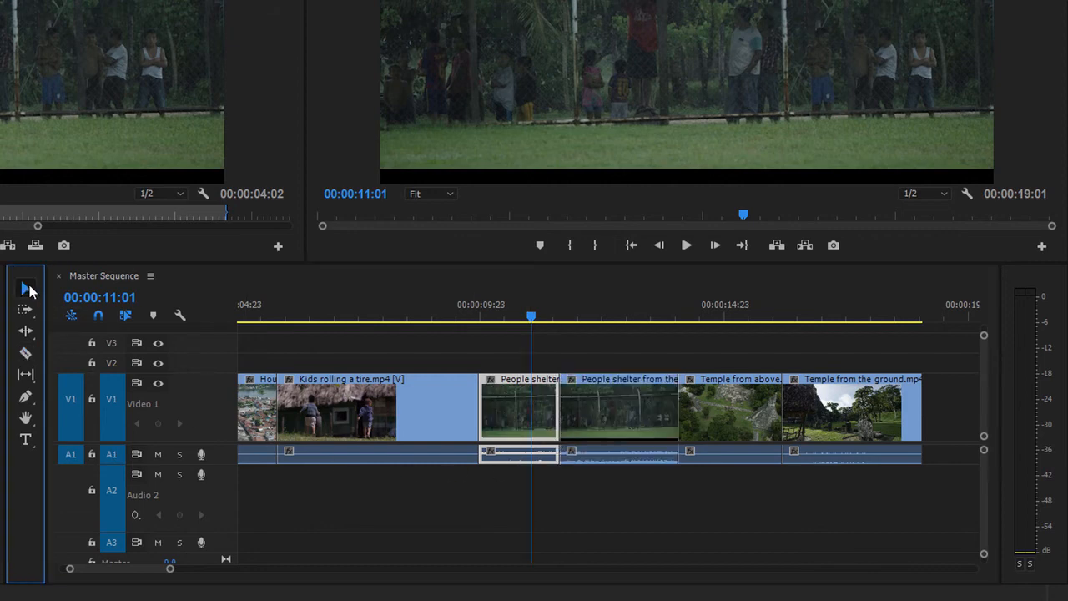
# - Move the first part of the split People shelter from the rain.mp4 clip to the start of Kids rolling a tire.mp4
pyautogui.moveTo(508, 431); pyautogui.dragTo(316, 409)
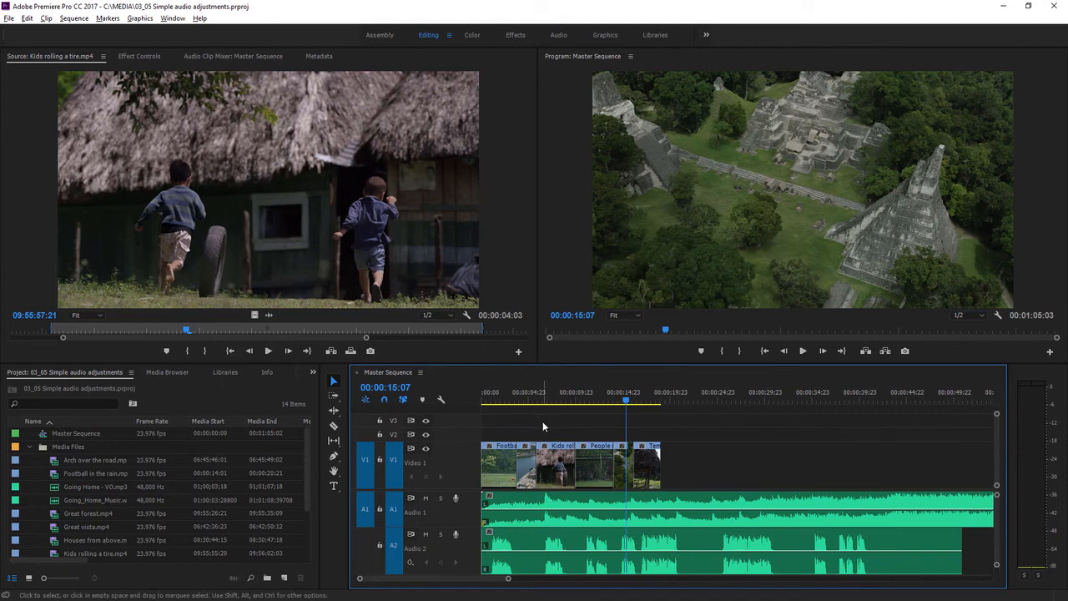
# - Select the music clip on Audio 1 and the voice-over clip on Audio 2 in turn, and play the sequence from 00:00:05:00
pyautogui.click(535, 502)
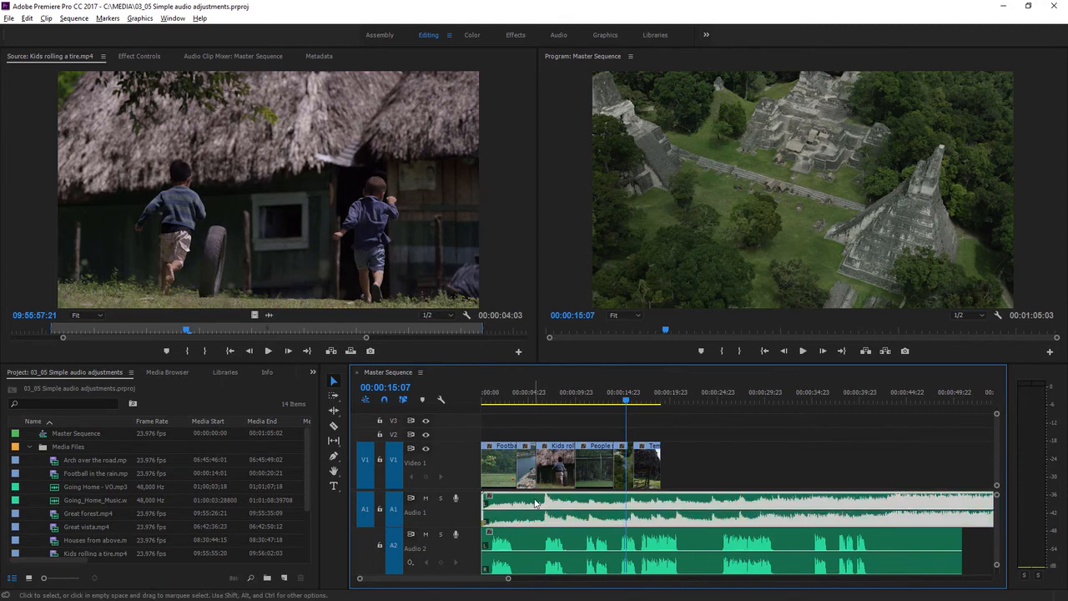
pyautogui.click(522, 544)
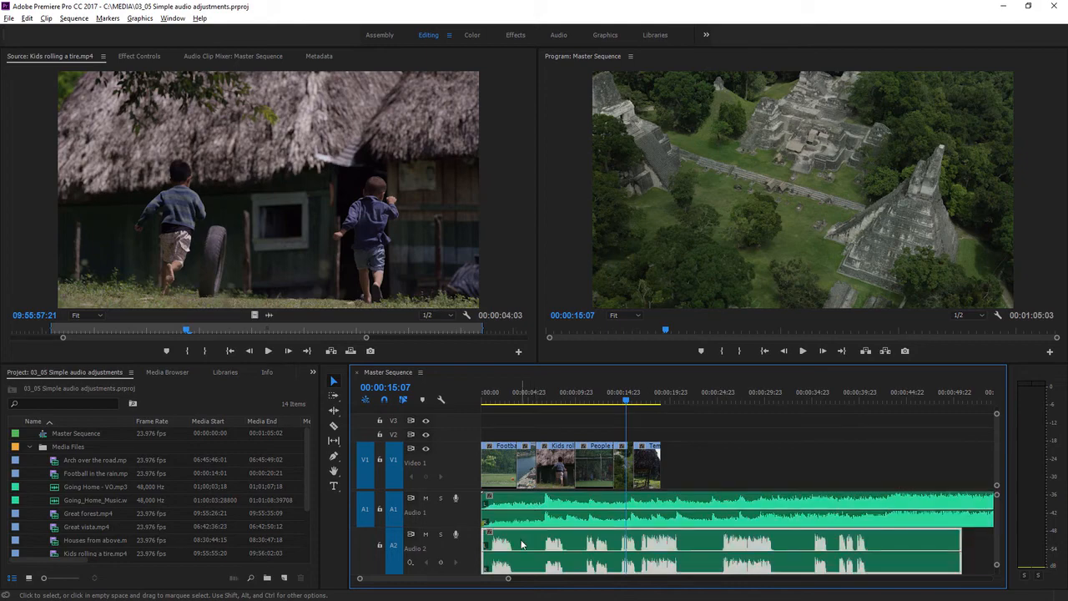
pyautogui.click(531, 402)
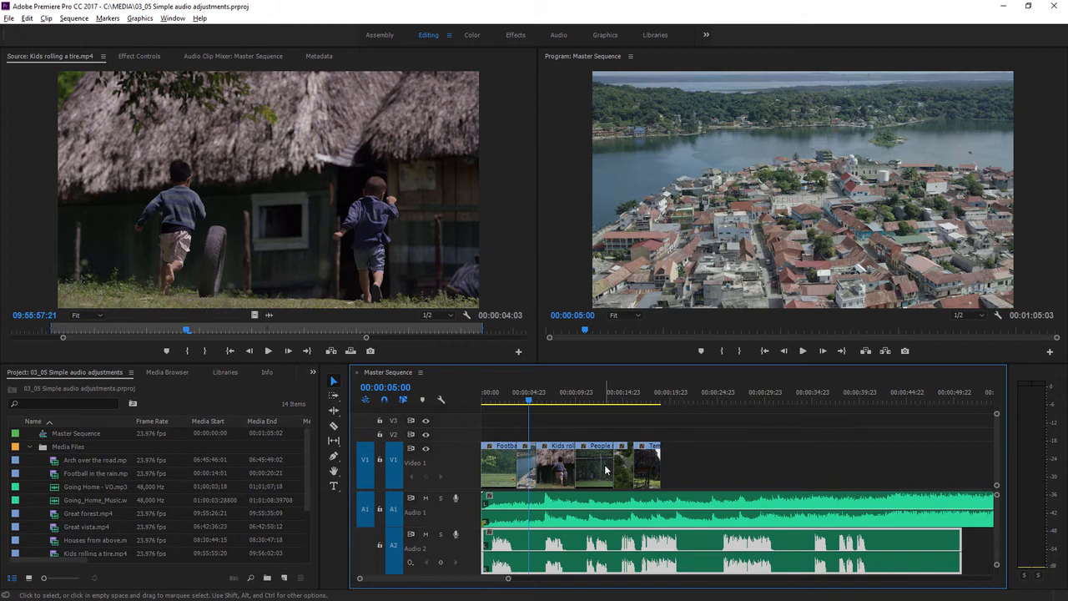
pyautogui.press('space')
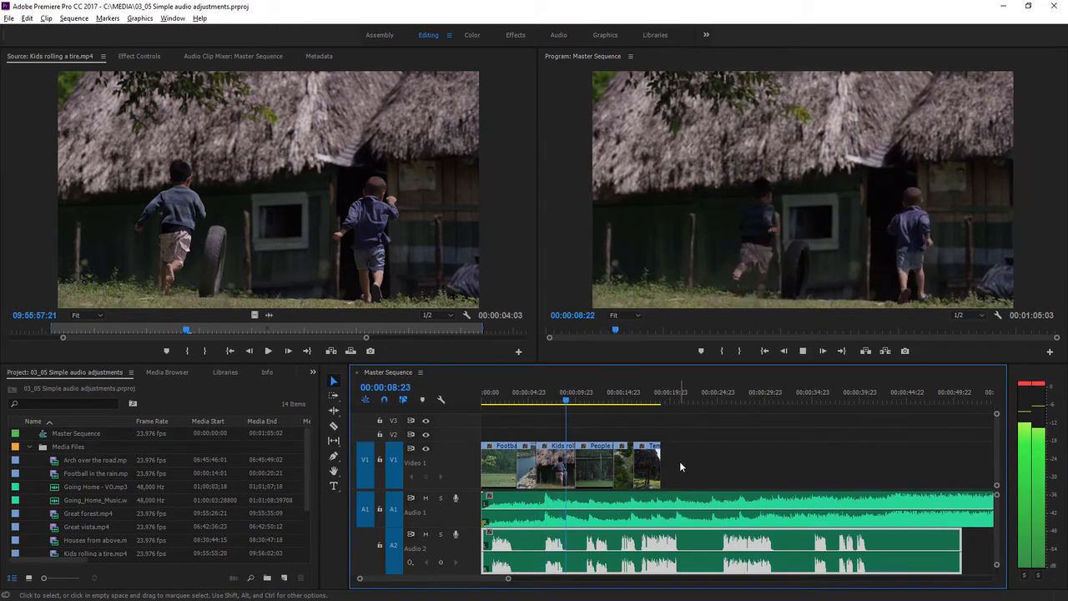
pyautogui.press('space')
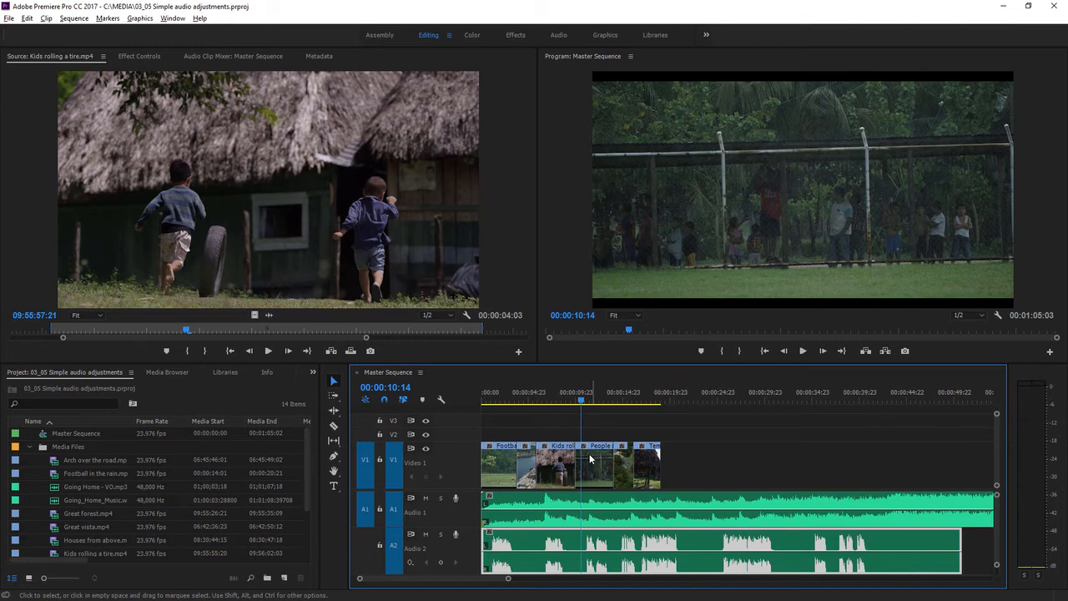
# - Lower the Audio 1 clip volume to -12.5 dB in the Audio Clip Mixer and play the sequence from 00:00:05:06
pyautogui.click(249, 56)
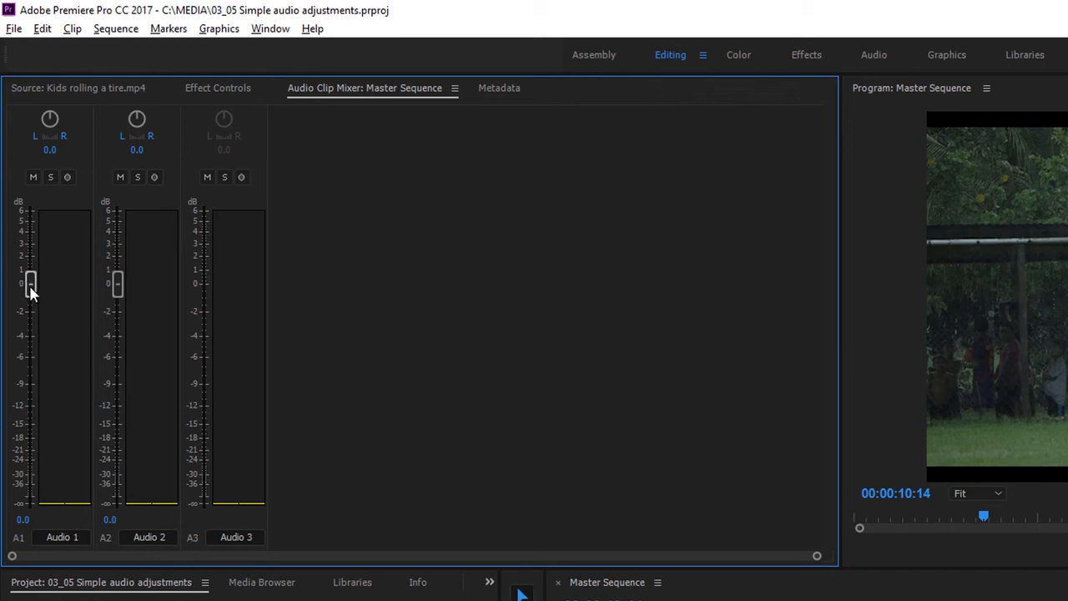
pyautogui.moveTo(30, 288); pyautogui.dragTo(31, 414)
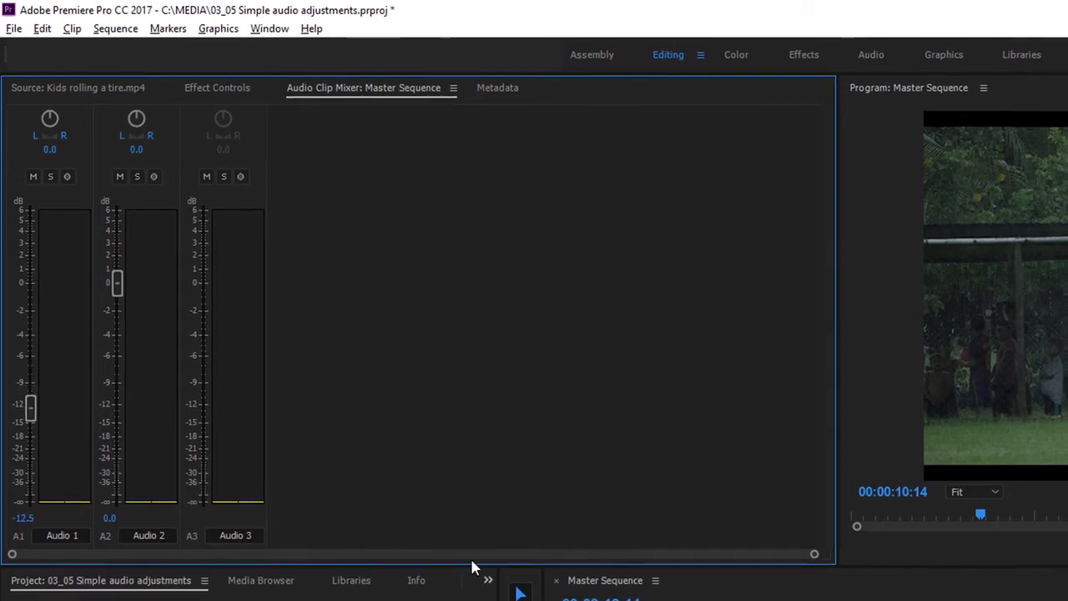
pyautogui.click(645, 482)
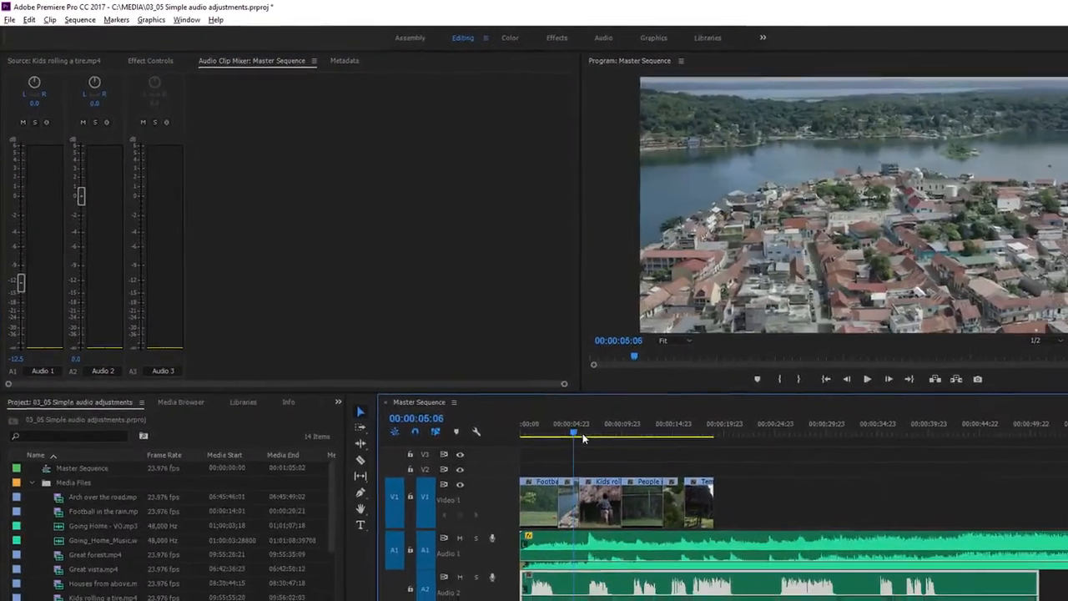
pyautogui.click(973, 425)
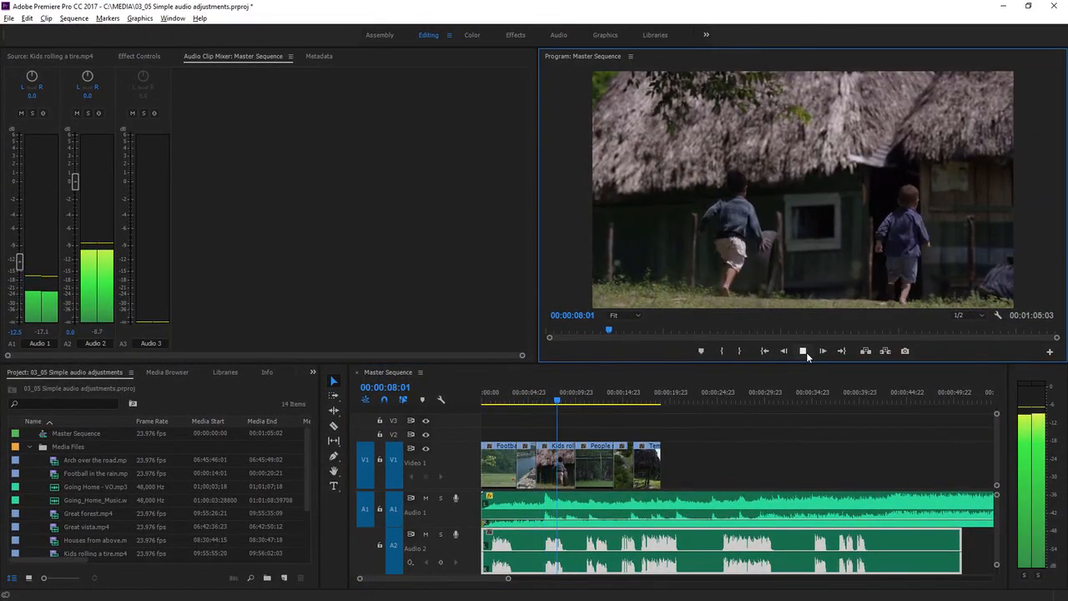
pyautogui.click(805, 351)
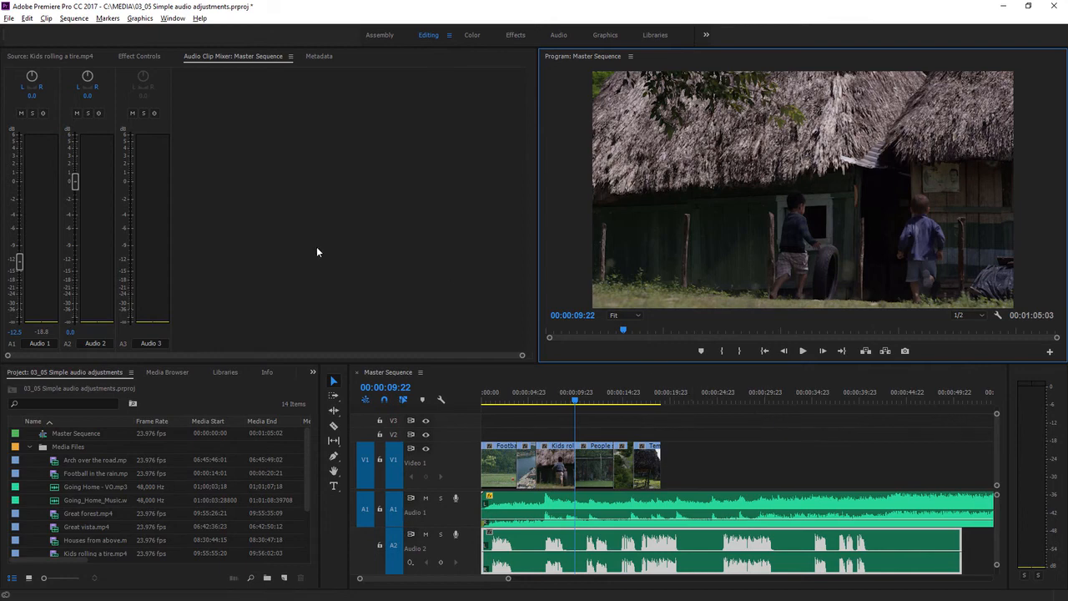
# - Mute the Audio 1 track and unmute it again
pyautogui.click(21, 114)
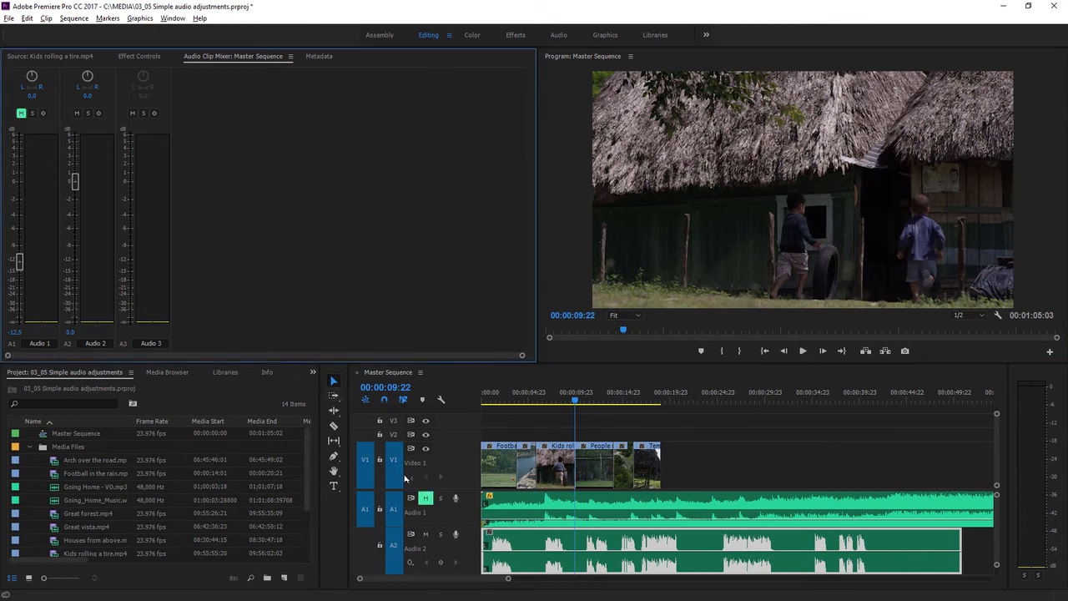
pyautogui.click(426, 499)
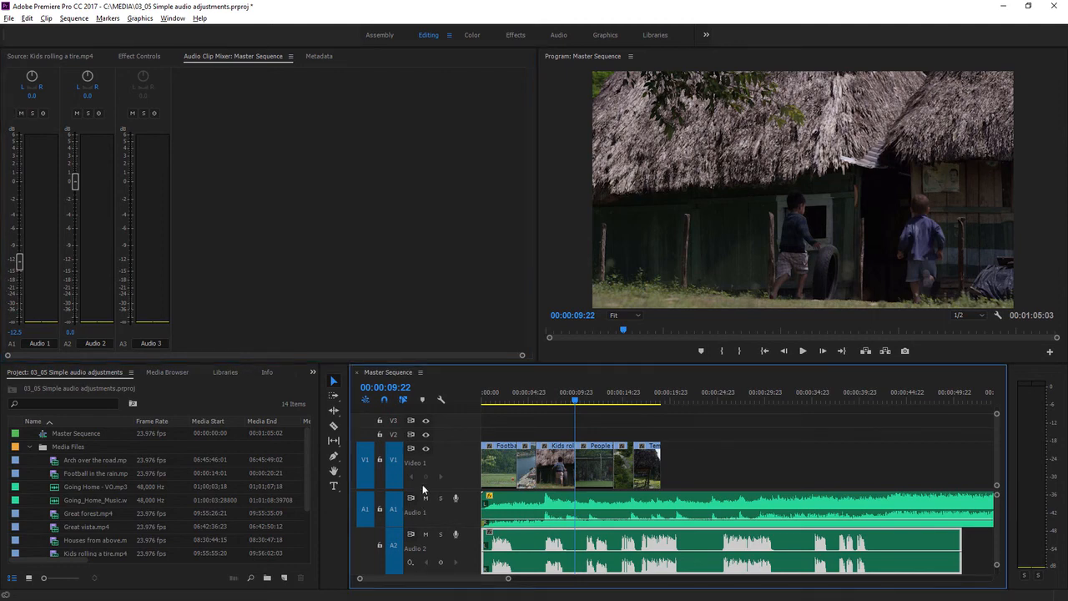
# - Solo the Audio 2 track and play part of the sequence to hear only the voice-over
pyautogui.click(88, 114)
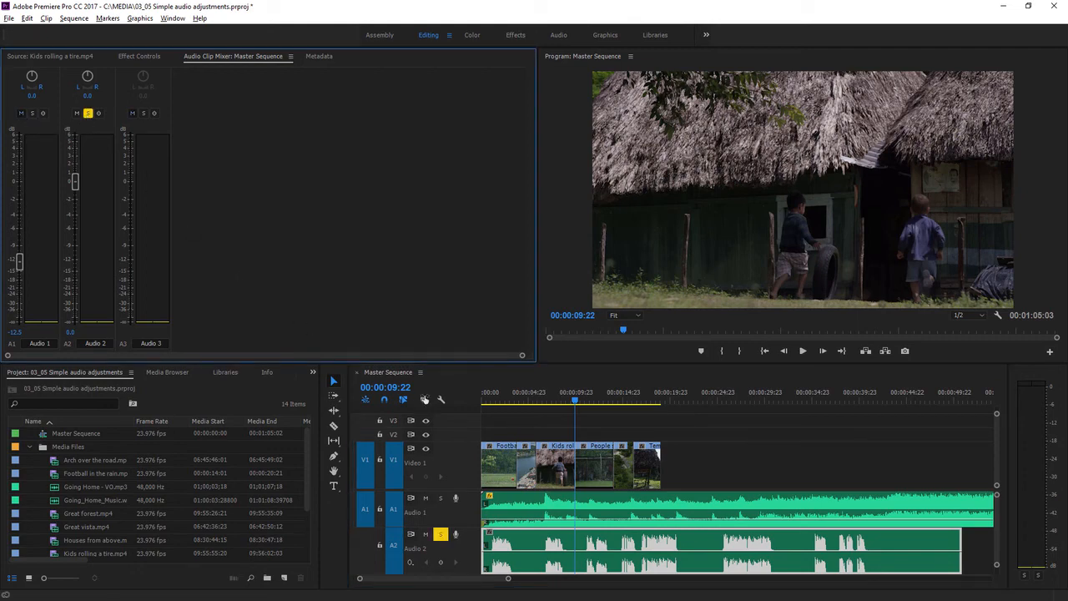
pyautogui.click(537, 403)
pyautogui.click(803, 351)
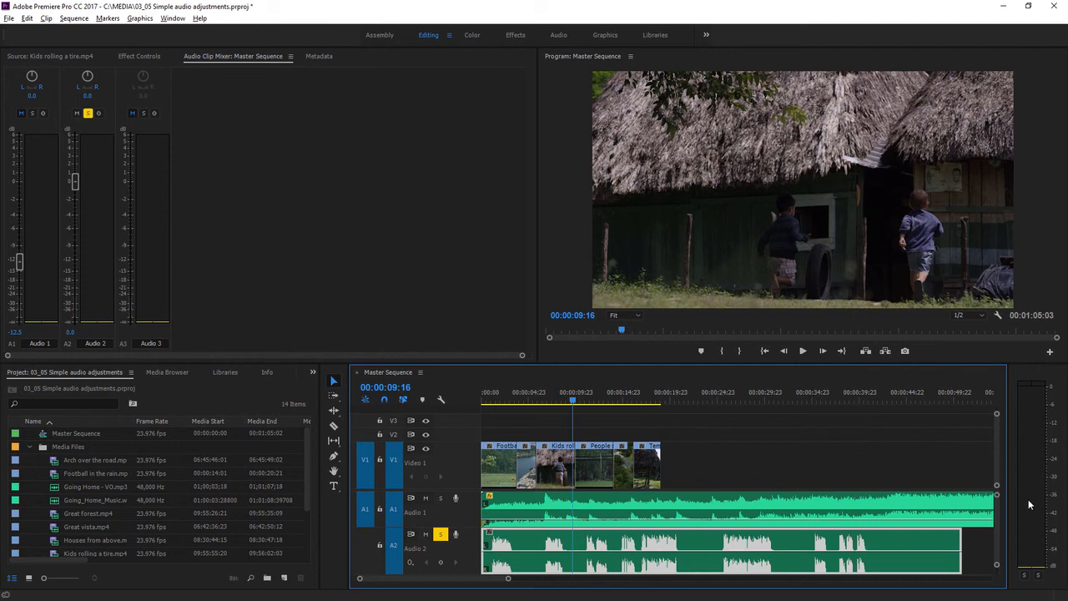
pyautogui.click(803, 352)
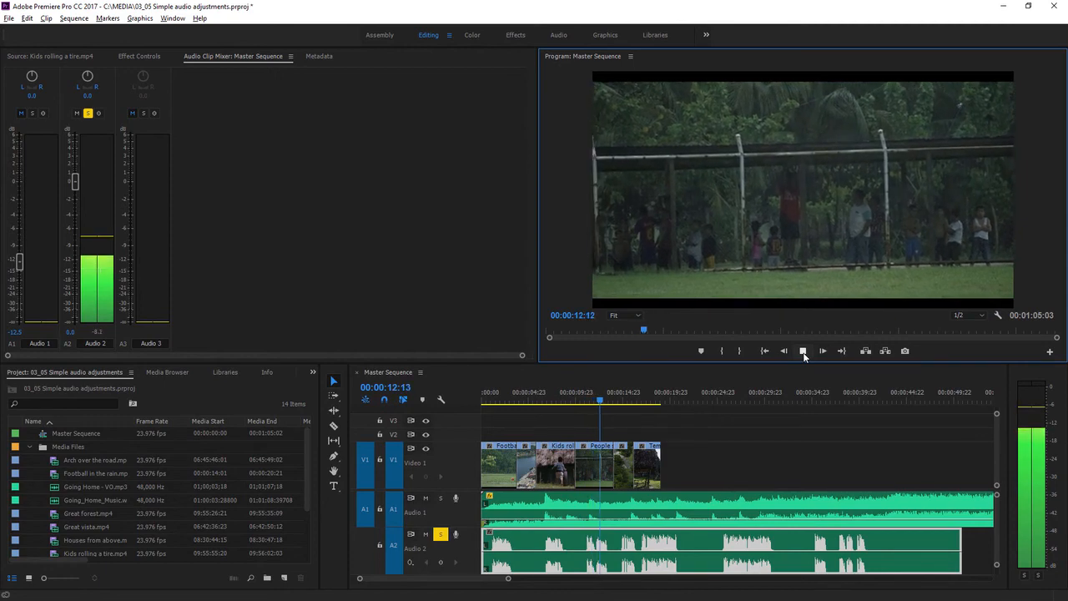
pyautogui.click(802, 351)
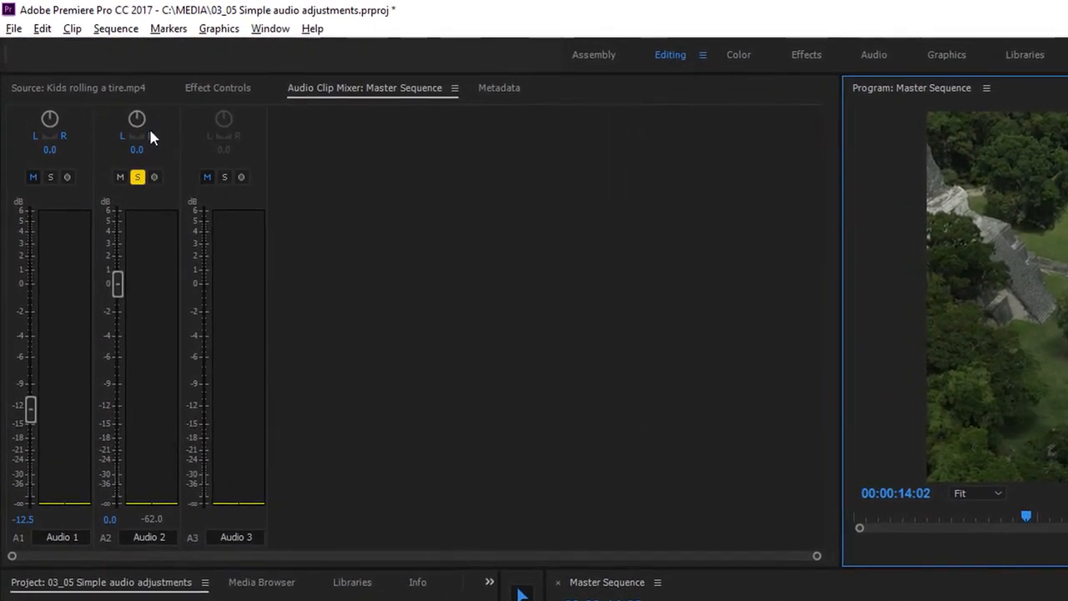
# - Pan the Audio 2 voice-over clip to the right by 55.6 and play the sequence to hear it
pyautogui.moveTo(137, 120); pyautogui.dragTo(246, 163)
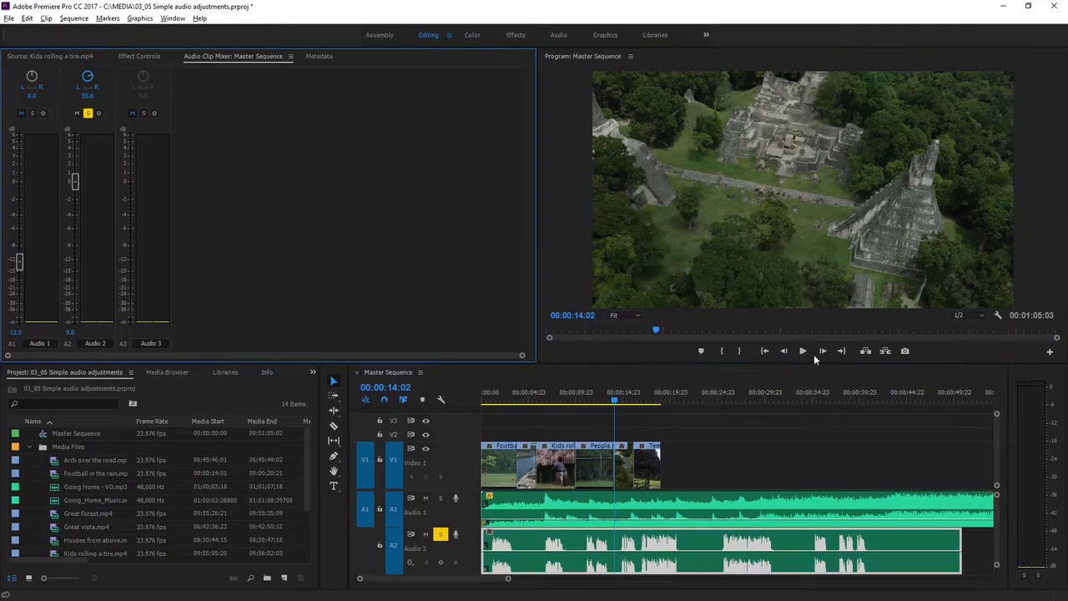
pyautogui.click(804, 351)
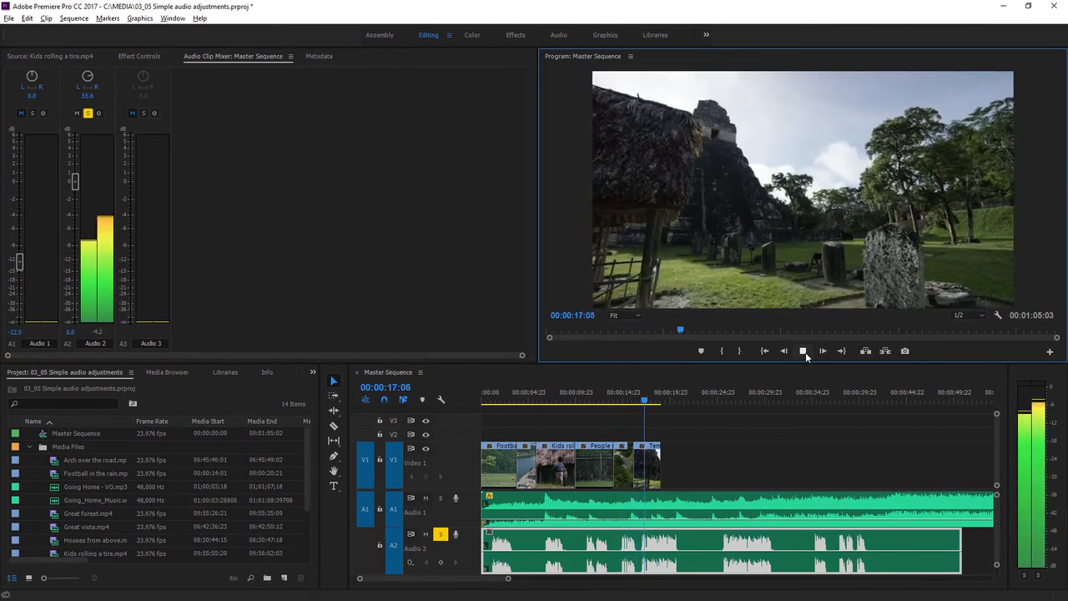
pyautogui.click(804, 352)
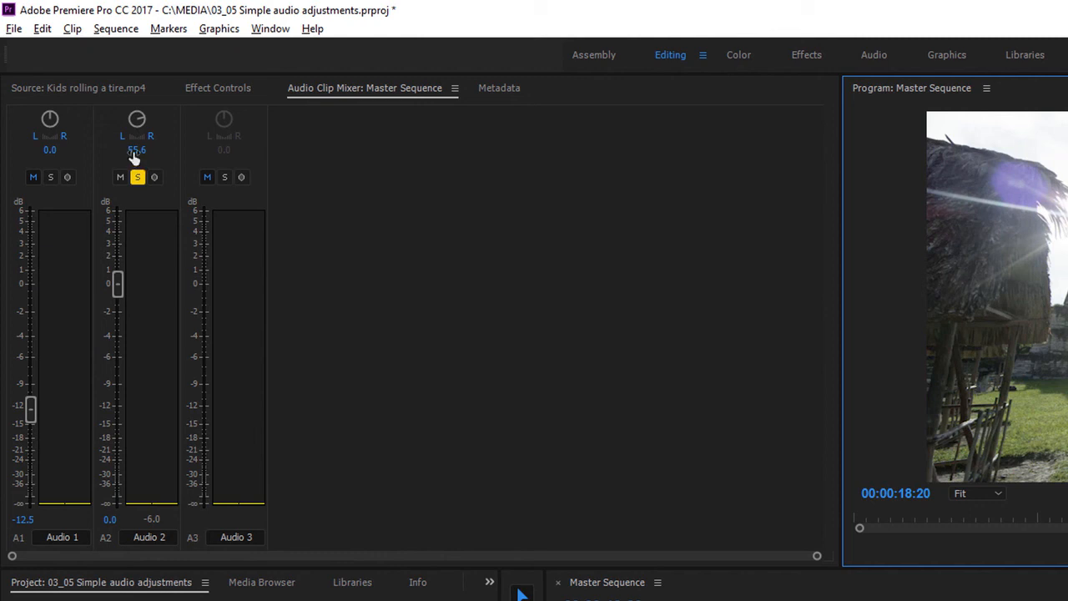
# - Reset the pan of the Audio 2 clip to 0
pyautogui.moveTo(132, 153); pyautogui.dragTo(83, 151)
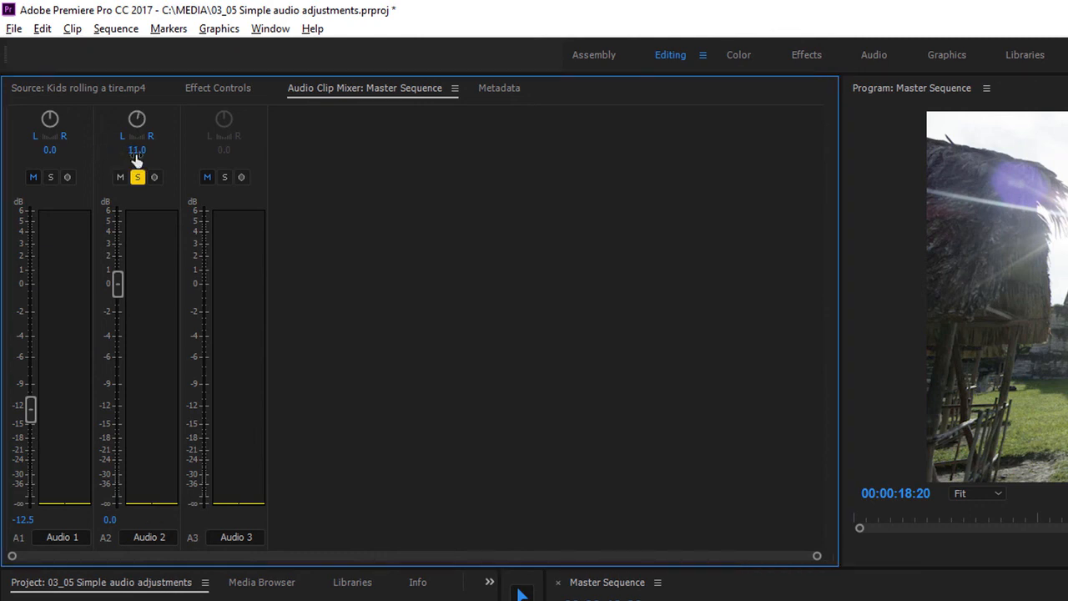
pyautogui.click(136, 153)
pyautogui.write('0')
pyautogui.press('Return')
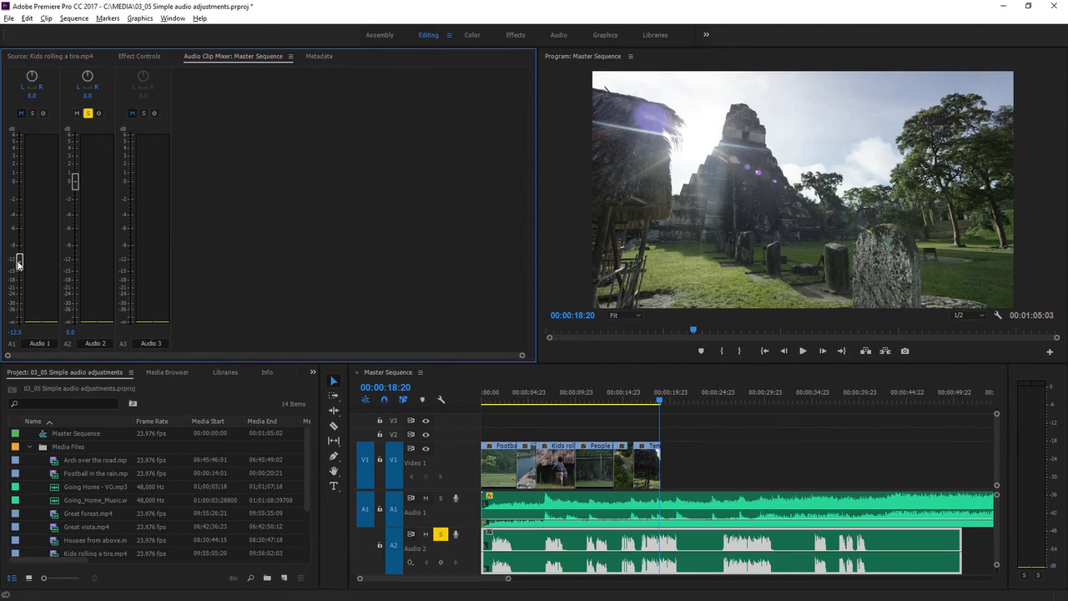
# - Raise the Audio 1 clip volume to about -8.7 dB in the Audio Clip Mixer
pyautogui.moveTo(19, 262); pyautogui.dragTo(19, 244)
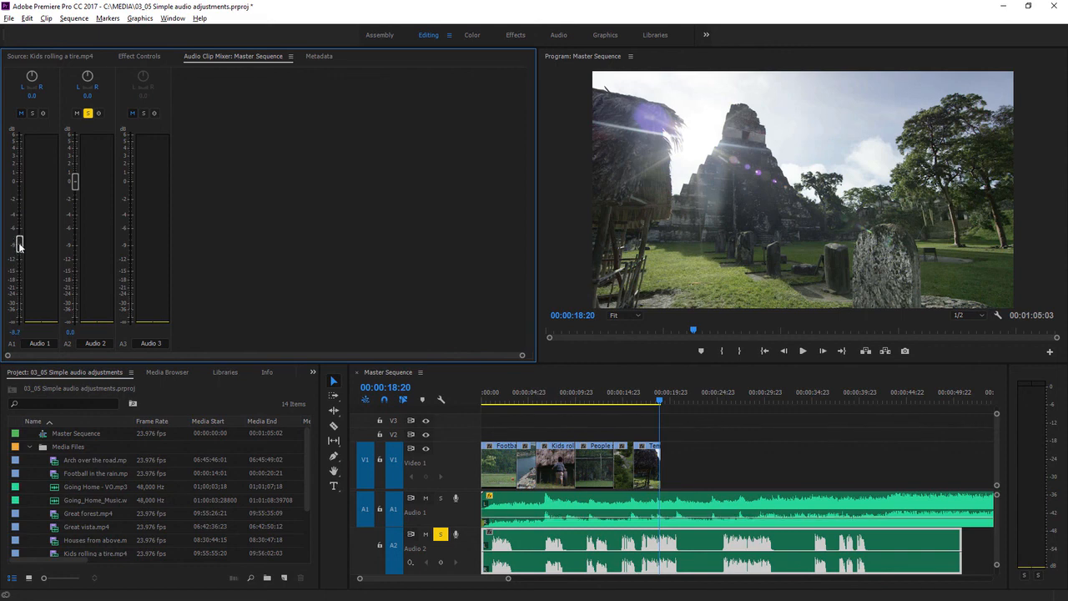